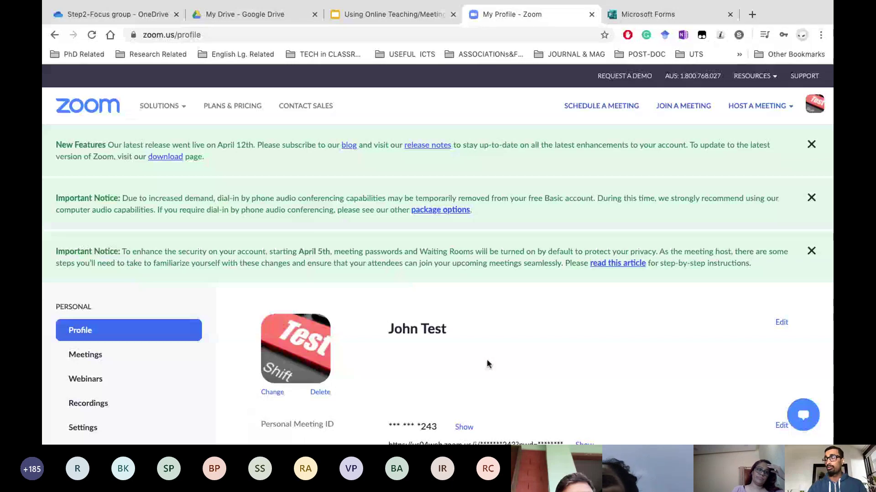
Step: Sign out of the Zoom account and sign back in with the saved credentials
{"action": "scroll", "coordinate": [487, 363], "scroll_direction": "down", "scroll_amount": 3}
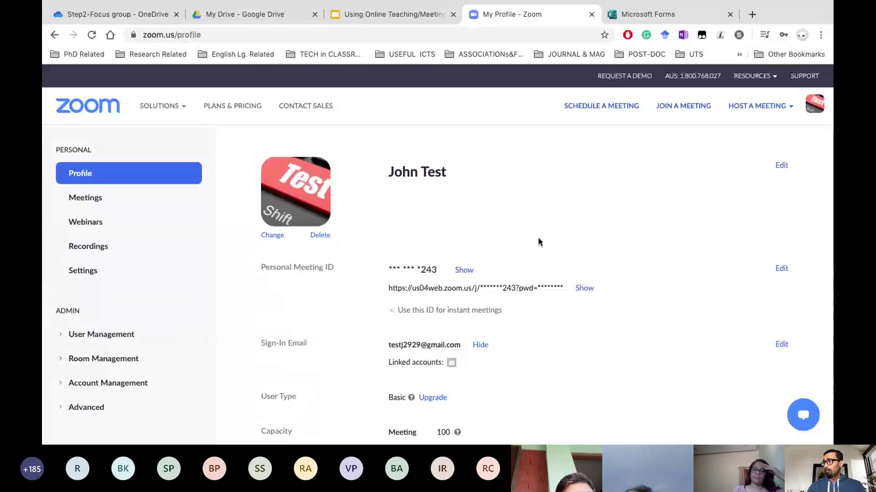
{"action": "scroll", "coordinate": [538, 241], "scroll_direction": "up", "scroll_amount": 3}
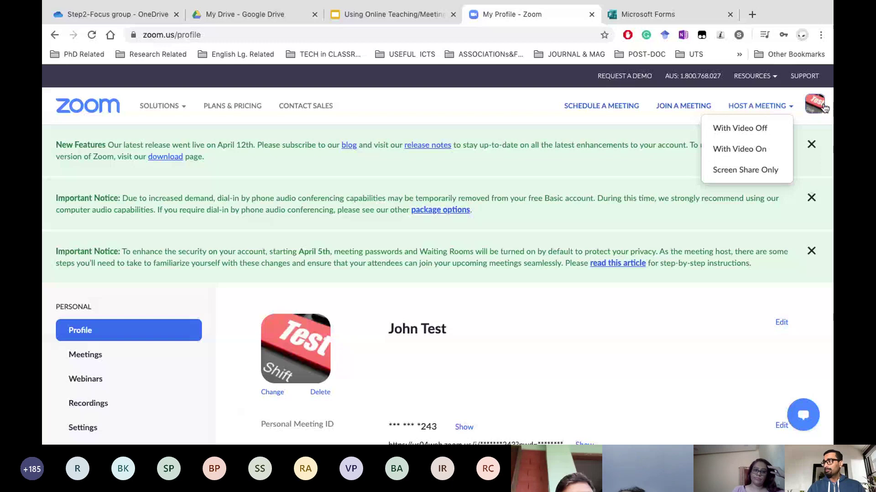
{"action": "mouse_move", "coordinate": [824, 107]}
{"action": "left_click", "coordinate": [741, 182]}
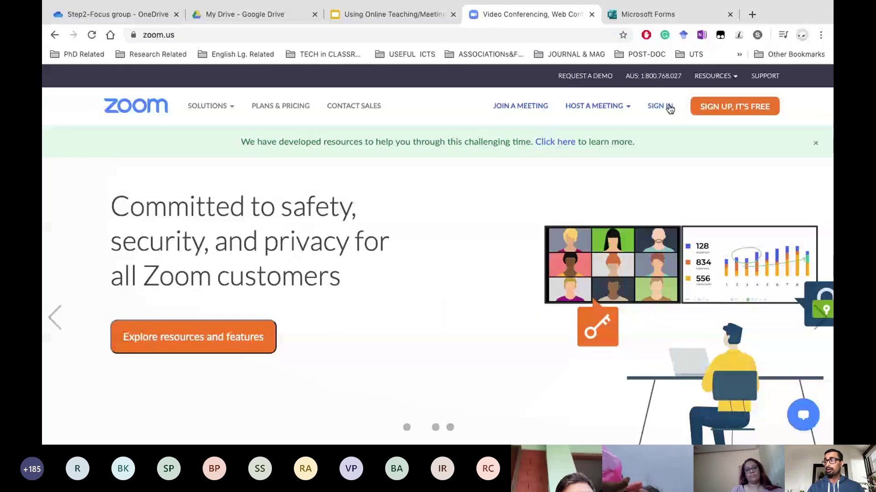
{"action": "left_click", "coordinate": [669, 108]}
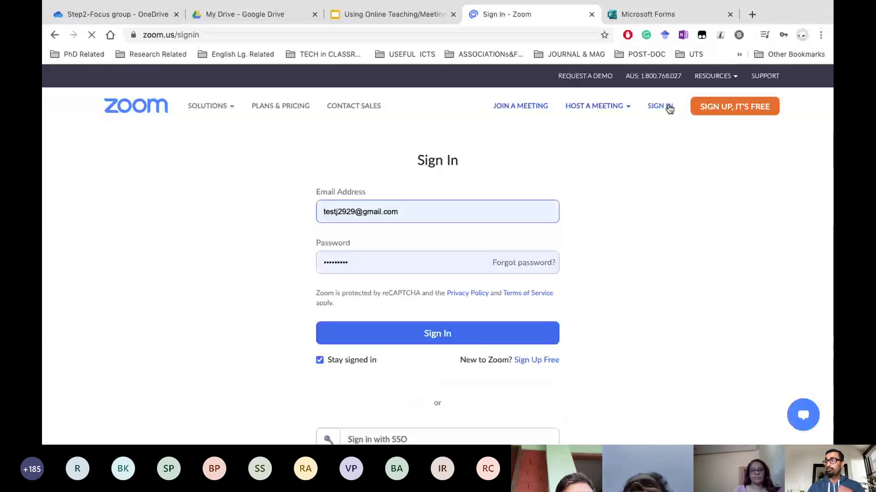
{"action": "left_click", "coordinate": [439, 329]}
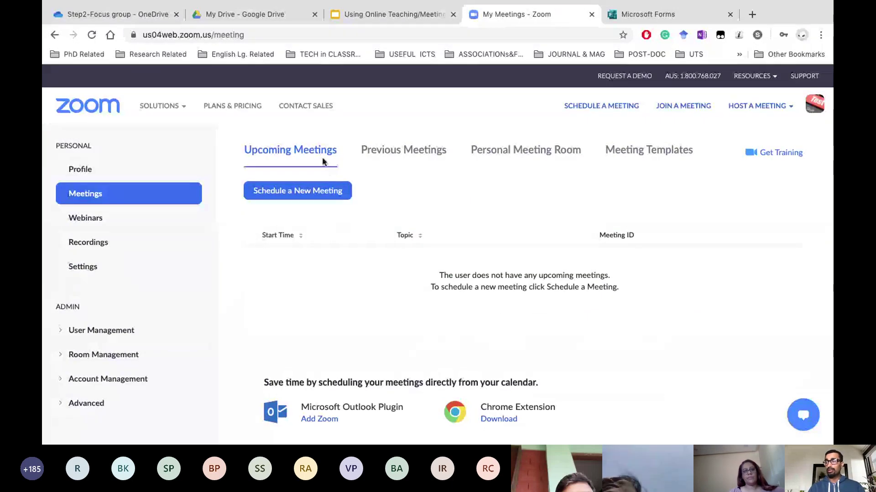
Step: View the list of previous meetings and return to the upcoming meetings
{"action": "left_click", "coordinate": [387, 156]}
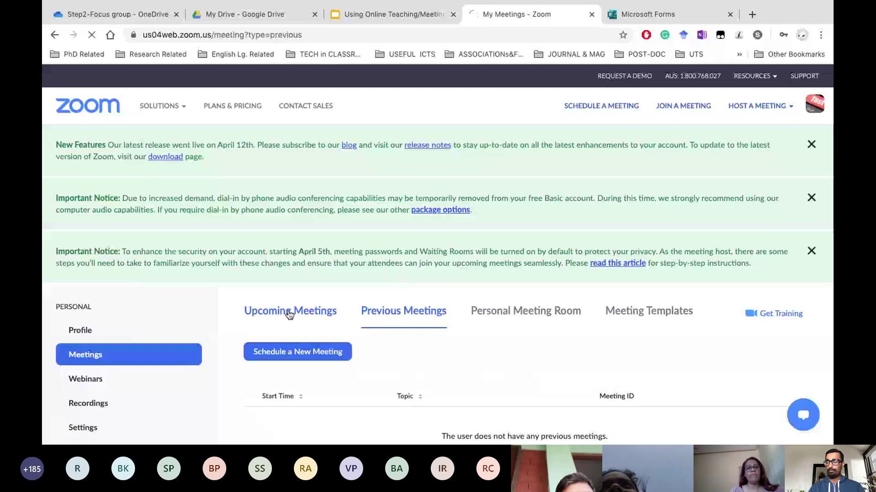
{"action": "left_click", "coordinate": [289, 312]}
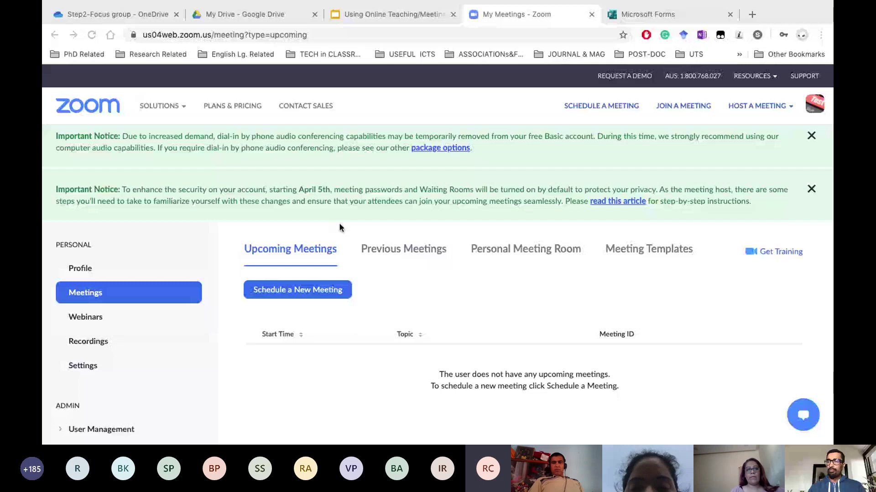
Step: Open the account profile and examine its personal meeting ID, sign-in email and user type
{"action": "scroll", "coordinate": [338, 222], "scroll_direction": "down", "scroll_amount": 2}
{"action": "left_click", "coordinate": [82, 190]}
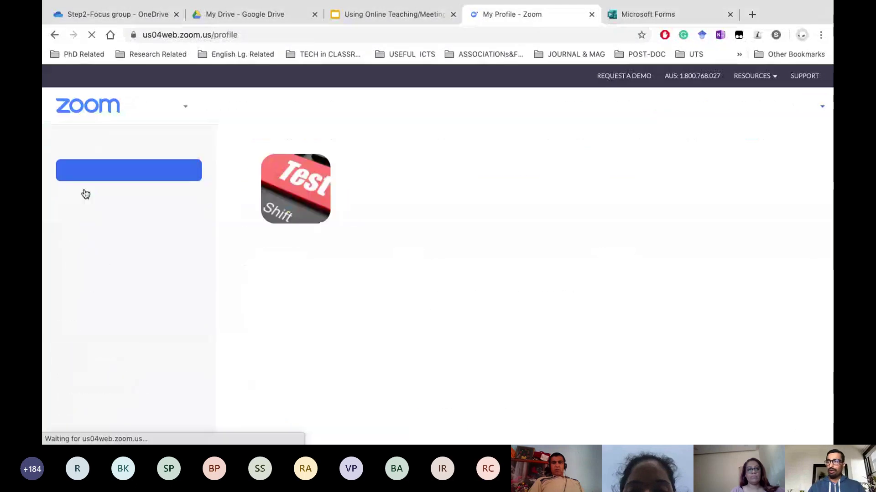
{"action": "scroll", "coordinate": [284, 195], "scroll_direction": "down", "scroll_amount": 3}
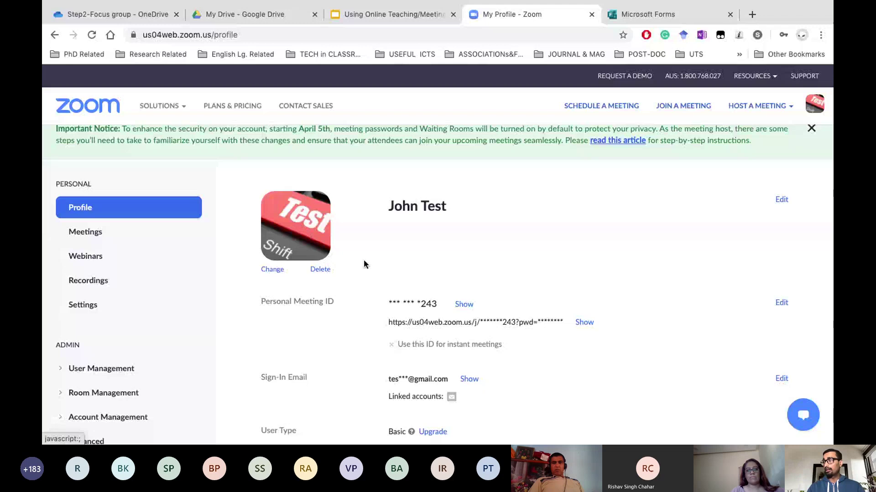
{"action": "scroll", "coordinate": [363, 260], "scroll_direction": "down", "scroll_amount": 1}
{"action": "scroll", "coordinate": [391, 294], "scroll_direction": "down", "scroll_amount": 1}
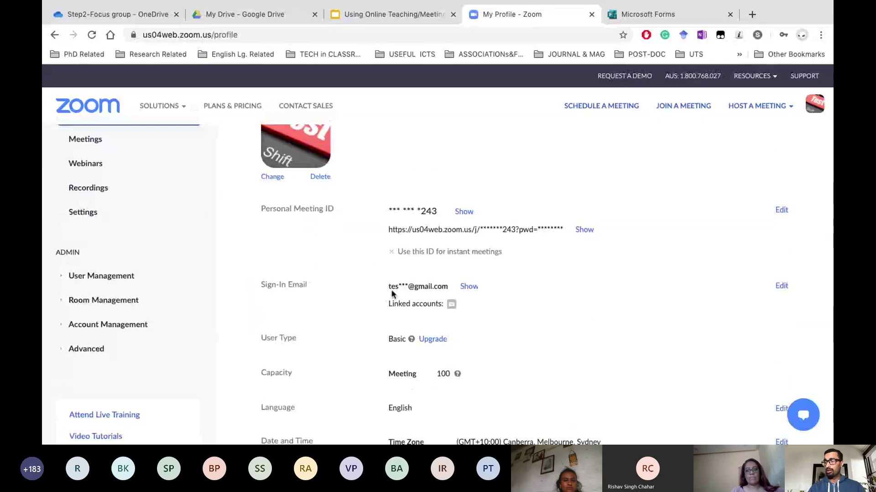
{"action": "scroll", "coordinate": [391, 294], "scroll_direction": "down", "scroll_amount": 1}
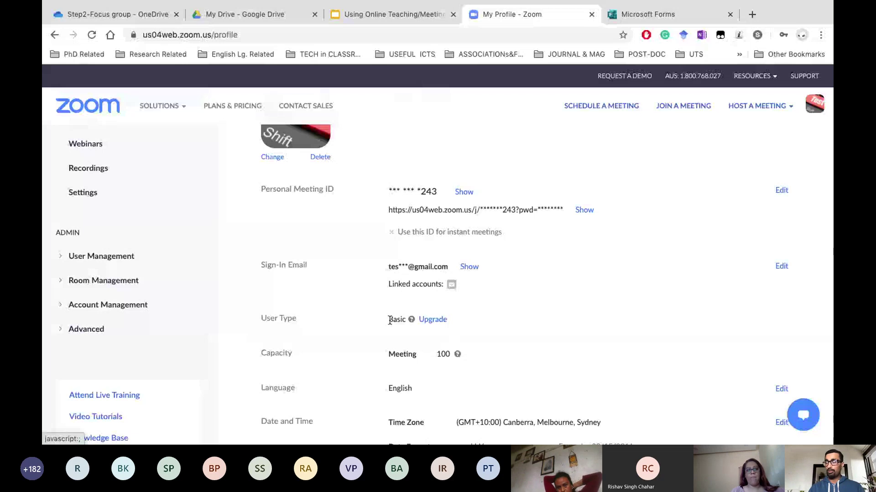
{"action": "left_click_drag", "start_coordinate": [389, 321], "coordinate": [406, 320]}
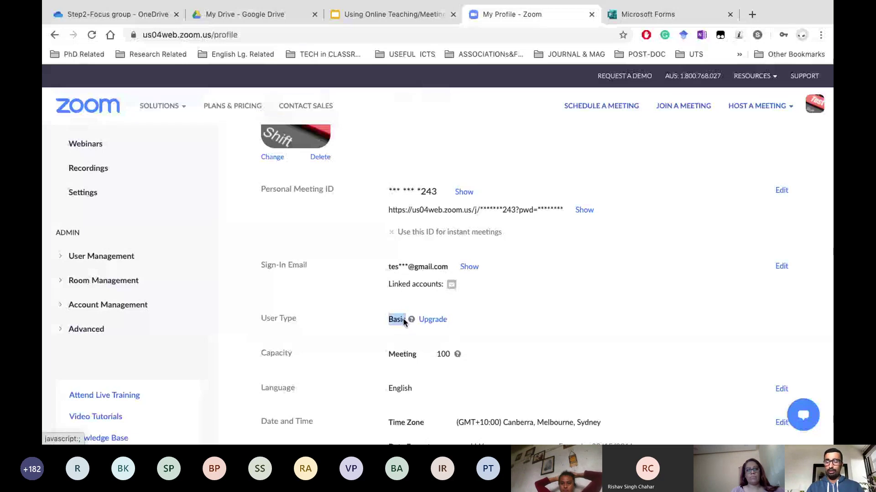
{"action": "key", "text": "ctrl+alt+super+m"}
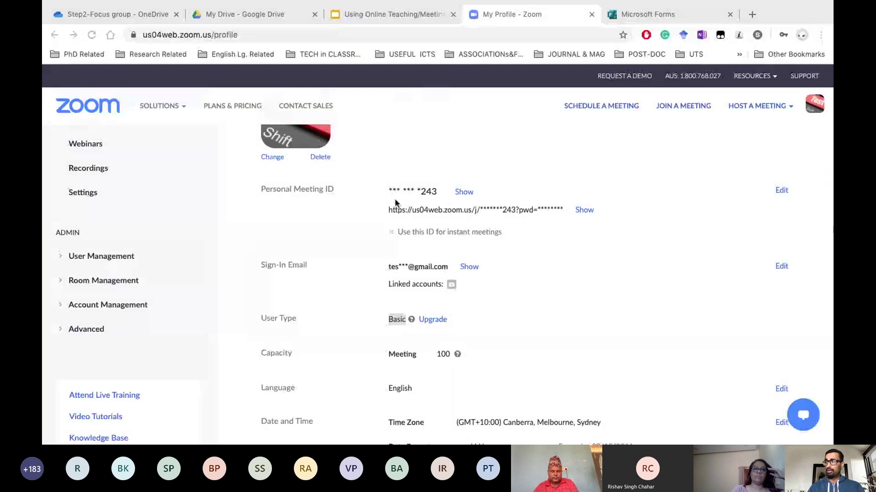
Step: Start scheduling a new meeting and set its topic to "Meeting"
{"action": "scroll", "coordinate": [395, 203], "scroll_direction": "up", "scroll_amount": 3}
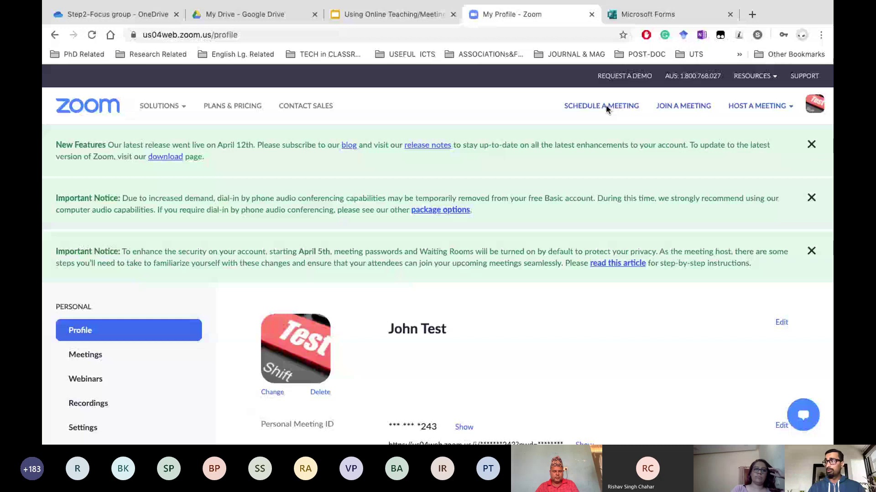
{"action": "left_click", "coordinate": [596, 109]}
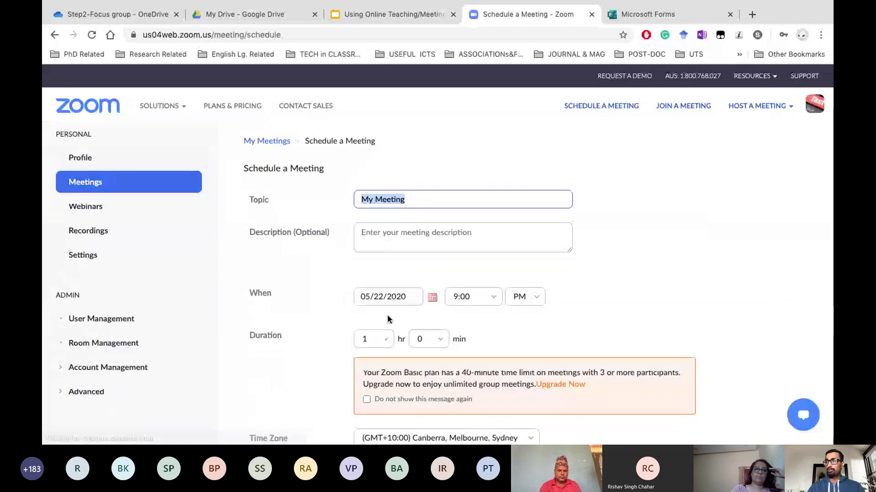
{"action": "scroll", "coordinate": [398, 221], "scroll_direction": "down", "scroll_amount": 1}
{"action": "scroll", "coordinate": [392, 215], "scroll_direction": "down", "scroll_amount": 1}
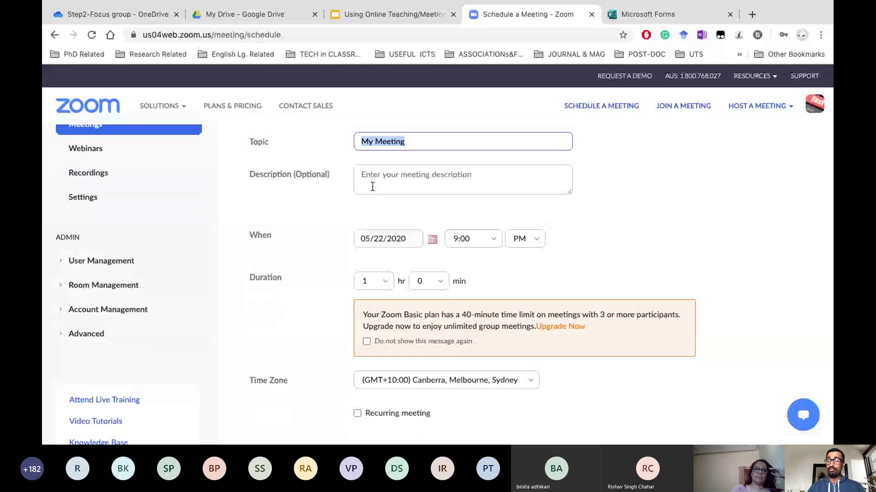
{"action": "left_click", "coordinate": [372, 187]}
{"action": "left_click", "coordinate": [294, 137]}
{"action": "type", "text": "Meeting"}
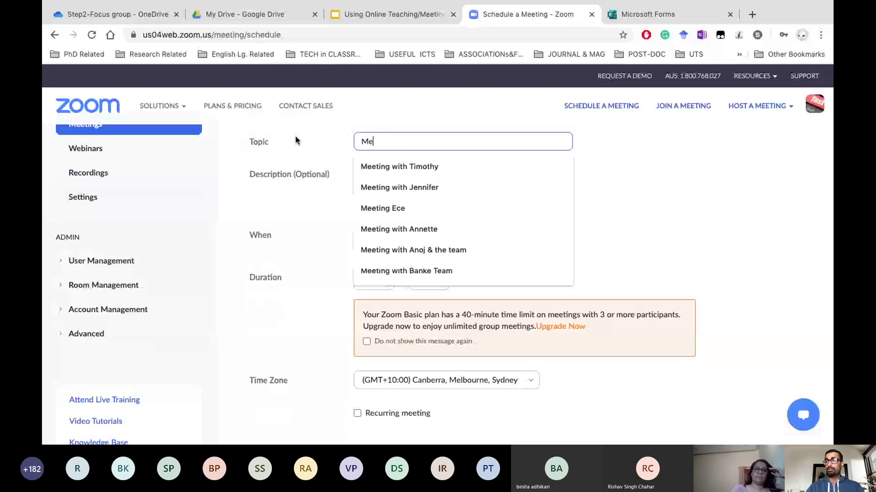
{"action": "left_click", "coordinate": [609, 226]}
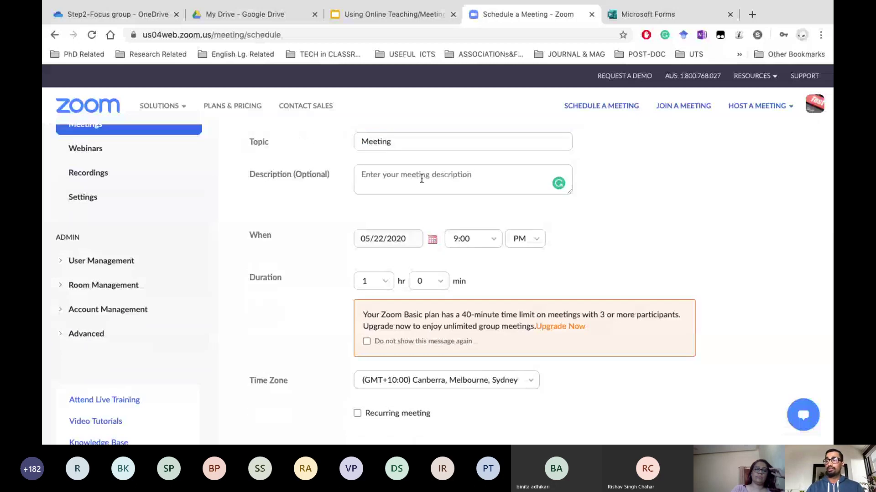
{"action": "left_click", "coordinate": [380, 177]}
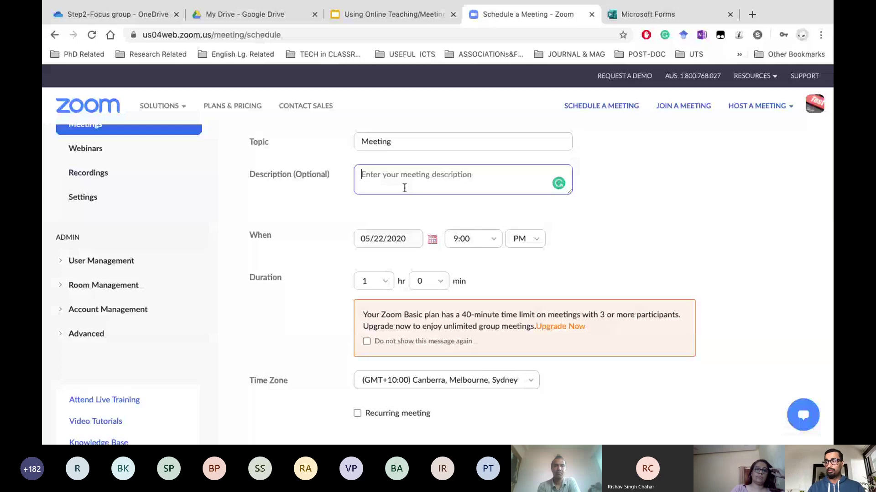
Step: Look through the choices for the meeting's start time, AM/PM setting and duration hours
{"action": "scroll", "coordinate": [481, 250], "scroll_direction": "down", "scroll_amount": 2}
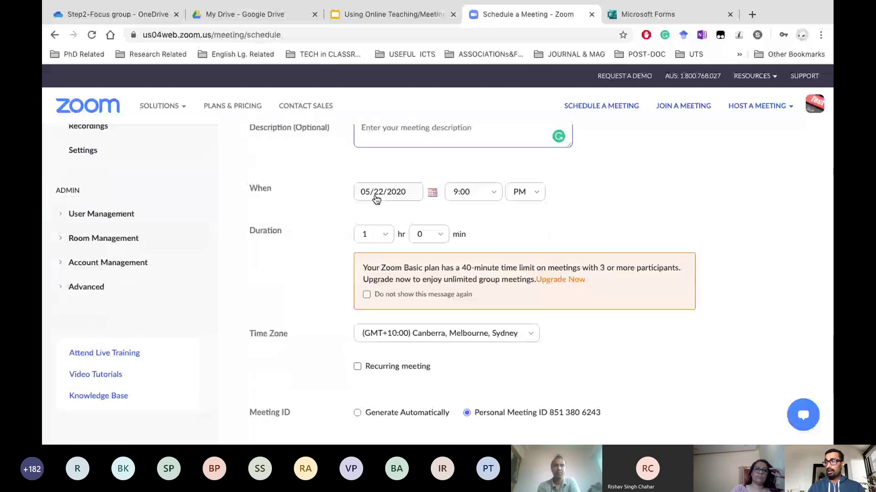
{"action": "left_click", "coordinate": [494, 184]}
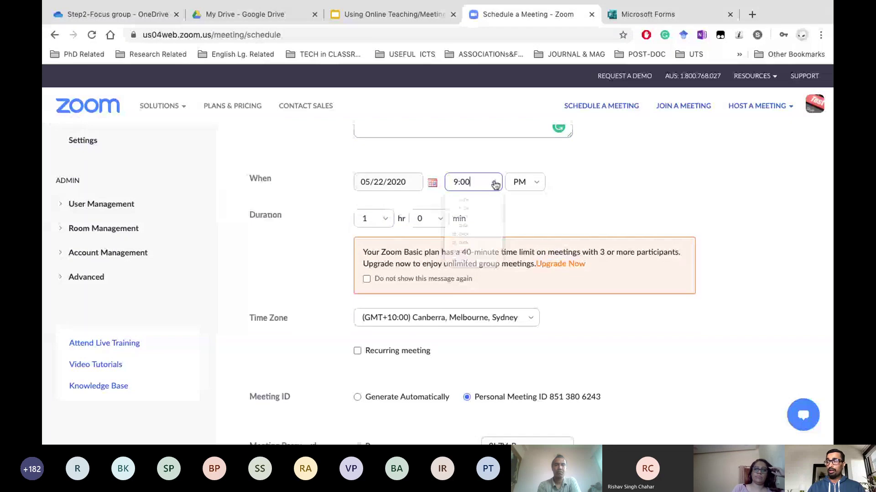
{"action": "left_click", "coordinate": [538, 184]}
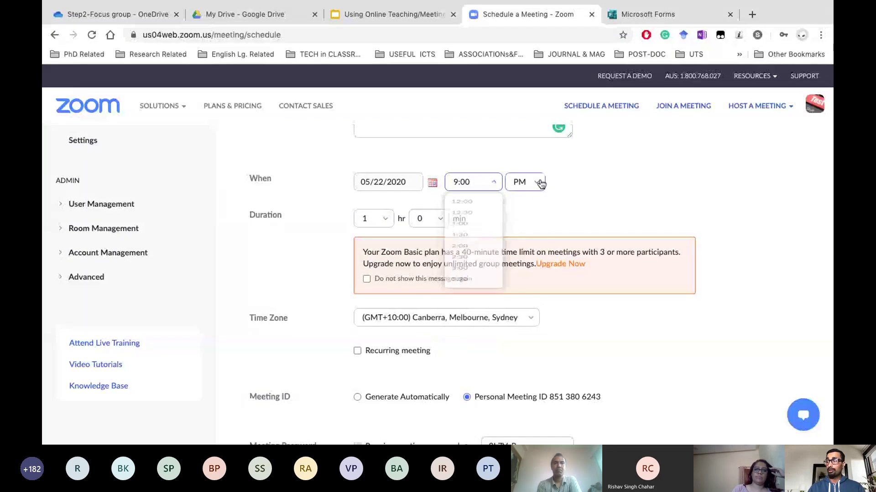
{"action": "left_click", "coordinate": [378, 222]}
{"action": "scroll", "coordinate": [369, 328], "scroll_direction": "down", "scroll_amount": 3}
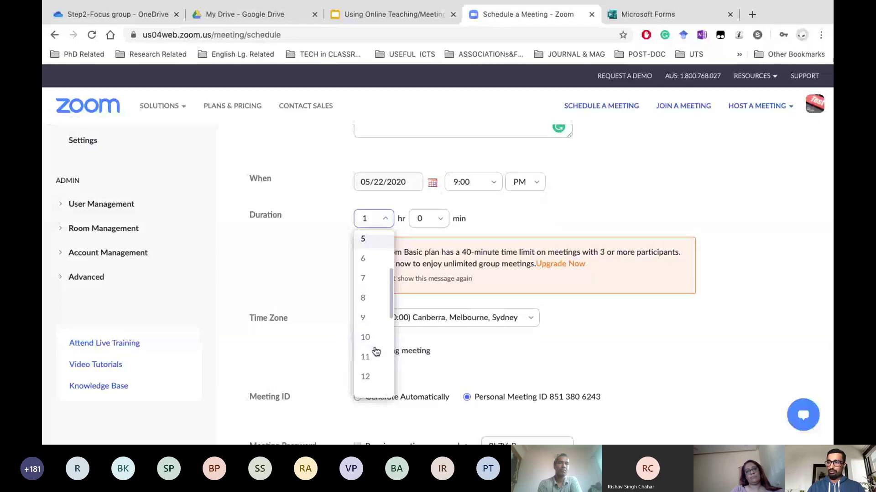
{"action": "scroll", "coordinate": [385, 251], "scroll_direction": "up", "scroll_amount": 3}
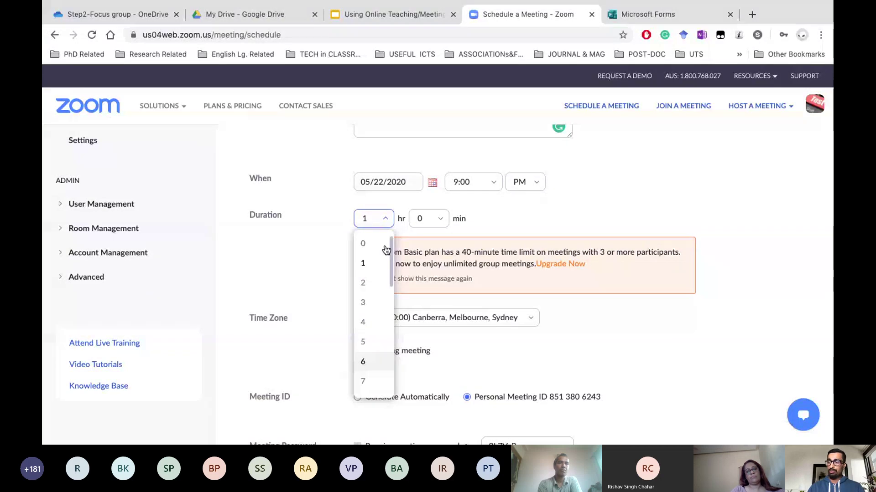
Step: Set the minutes of the meeting's duration to 15
{"action": "left_click", "coordinate": [440, 221]}
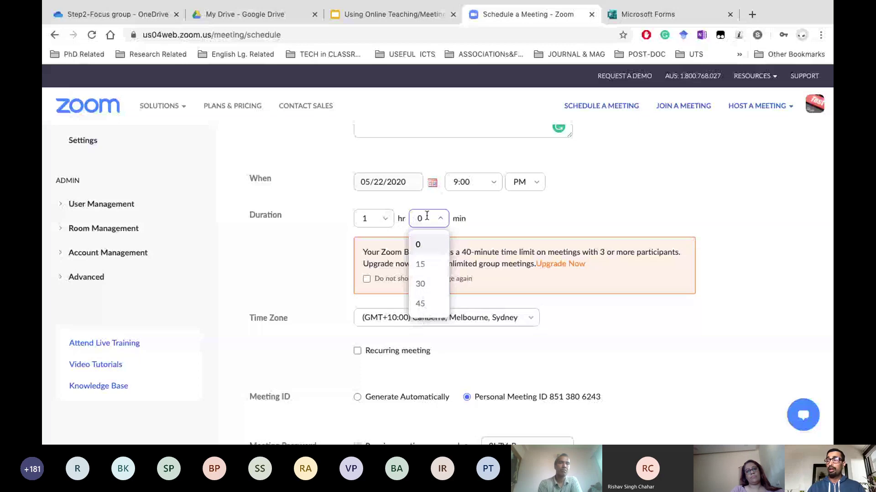
{"action": "left_click", "coordinate": [420, 265]}
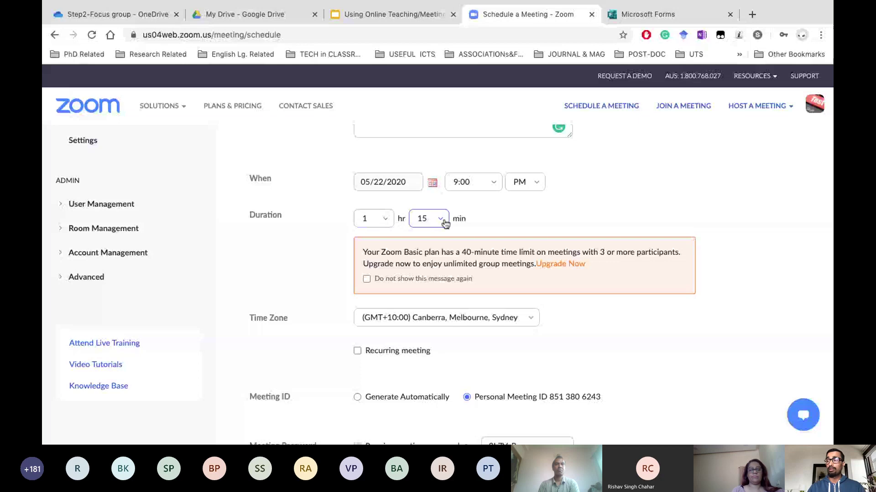
{"action": "left_click", "coordinate": [444, 220]}
{"action": "left_click", "coordinate": [479, 223]}
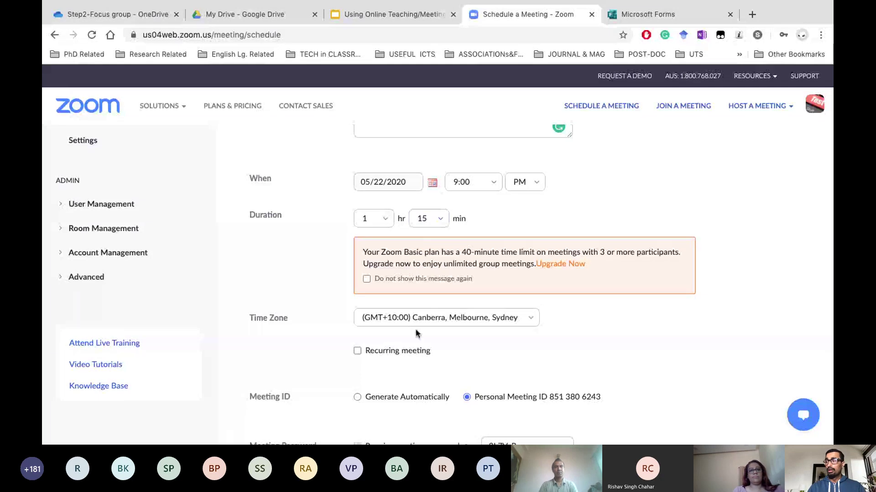
Step: Make the meeting recurring with a daily recurrence that repeats every 7 days
{"action": "scroll", "coordinate": [415, 334], "scroll_direction": "down", "scroll_amount": 2}
{"action": "scroll", "coordinate": [330, 219], "scroll_direction": "down", "scroll_amount": 1}
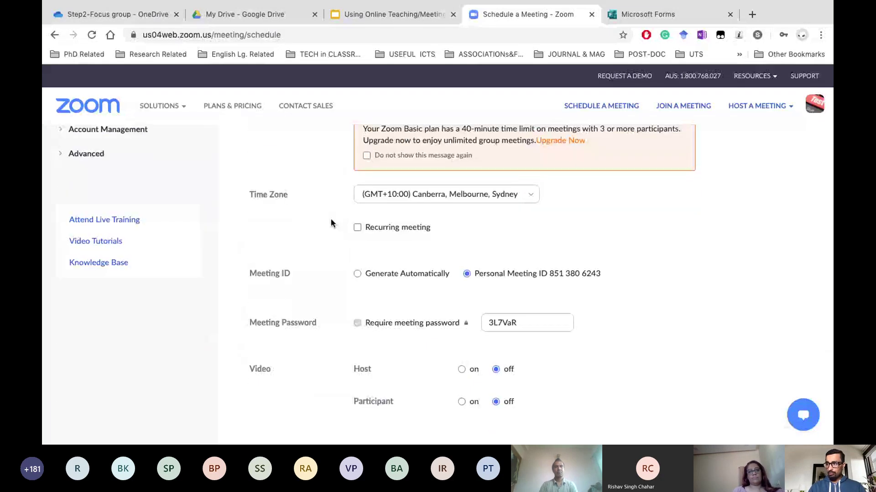
{"action": "left_click", "coordinate": [357, 227]}
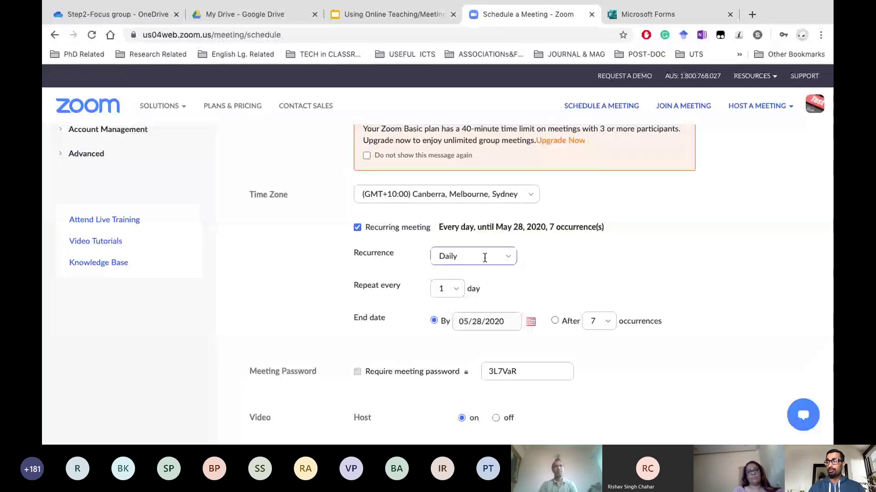
{"action": "scroll", "coordinate": [484, 258], "scroll_direction": "down", "scroll_amount": 1}
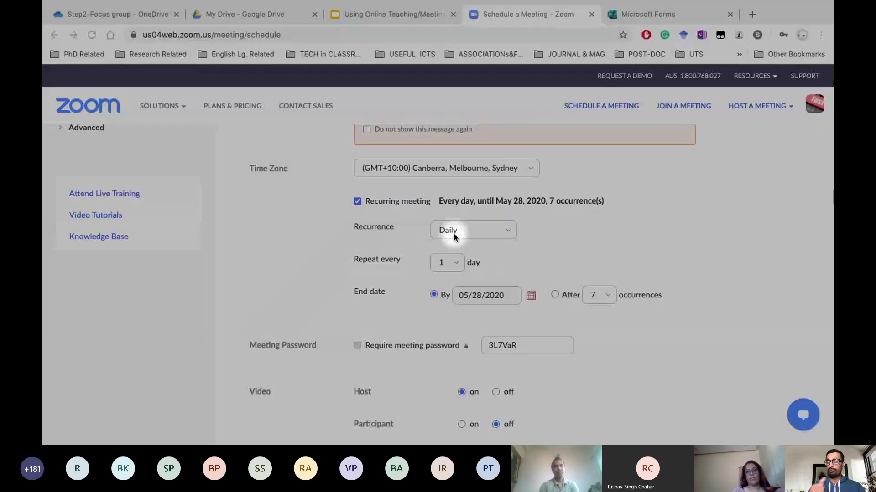
{"action": "left_click", "coordinate": [454, 265]}
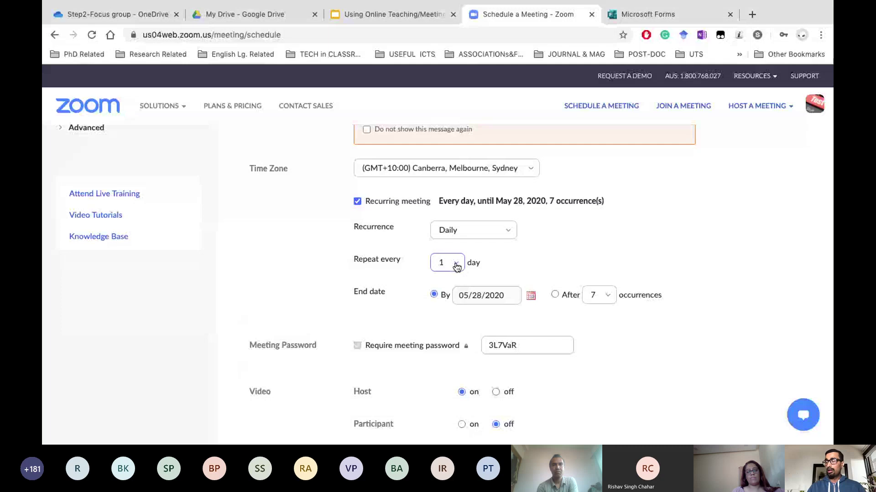
{"action": "left_click", "coordinate": [456, 266]}
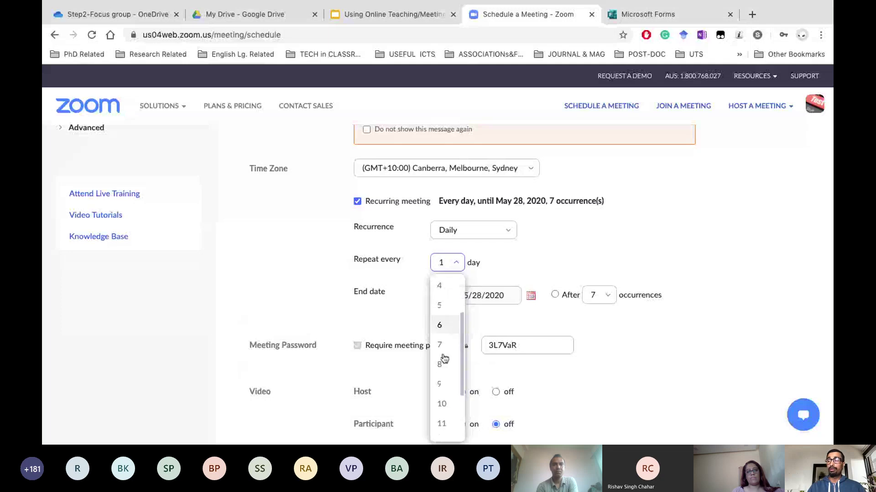
{"action": "left_click", "coordinate": [444, 356]}
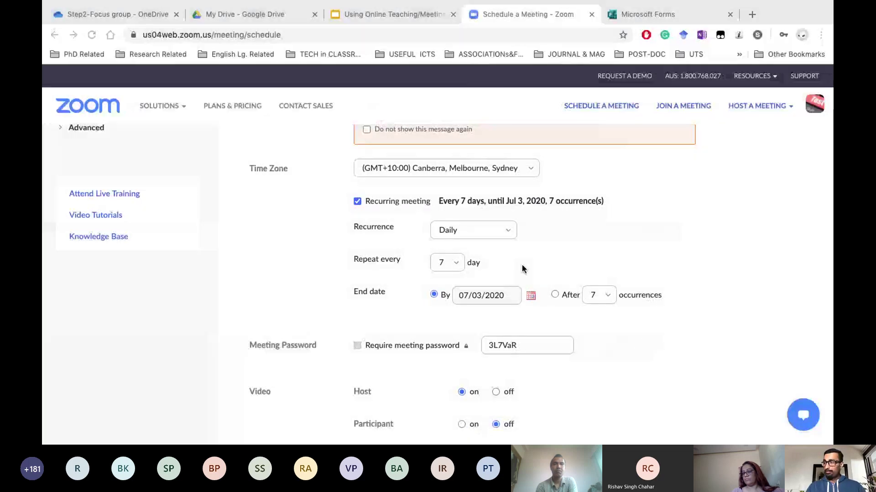
Step: Review the meeting password, the host and participant video settings, and the meeting options
{"action": "scroll", "coordinate": [497, 292], "scroll_direction": "down", "scroll_amount": 3}
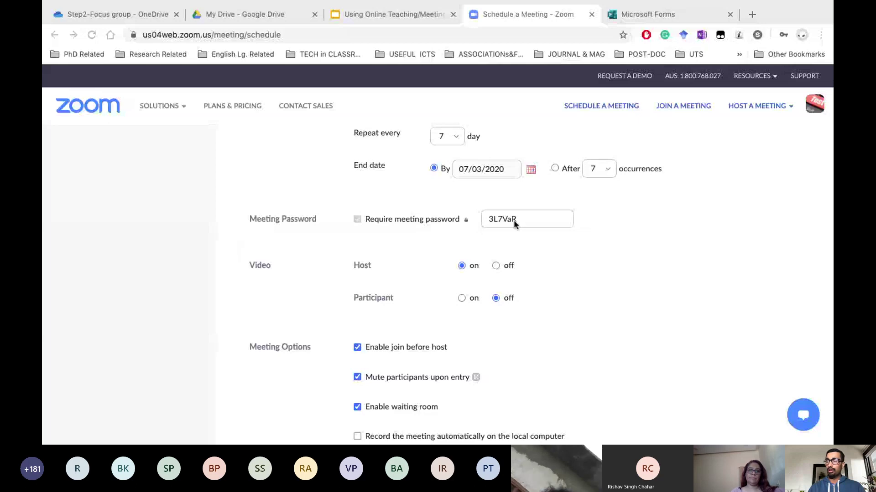
{"action": "scroll", "coordinate": [508, 220], "scroll_direction": "down", "scroll_amount": 3}
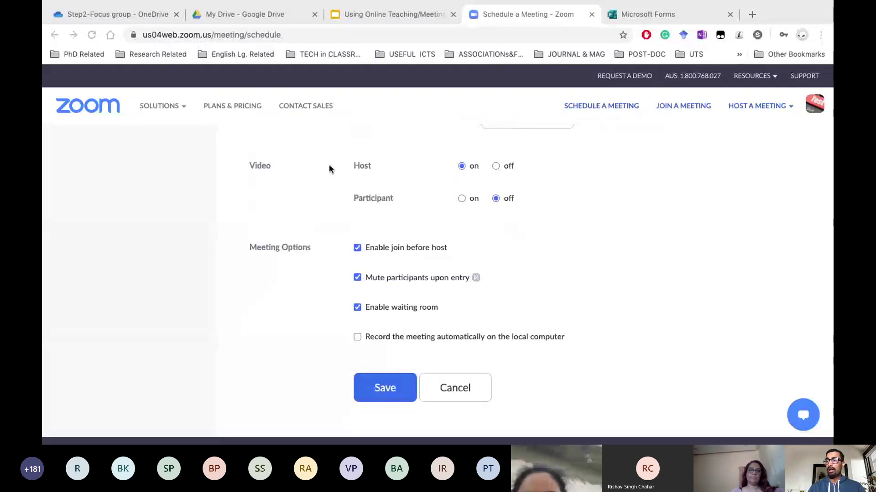
Step: Turn the host video off, disable join before host, and enable automatic recording of the meeting on the local computer
{"action": "left_click", "coordinate": [496, 166]}
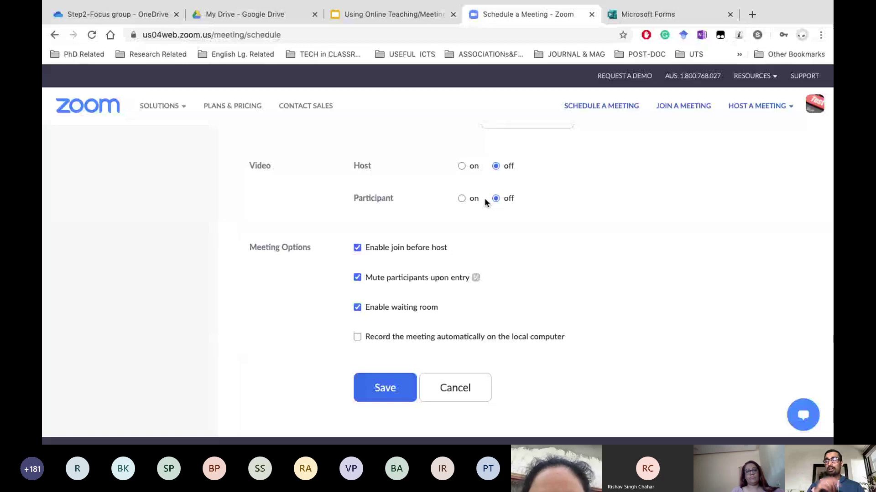
{"action": "scroll", "coordinate": [382, 305], "scroll_direction": "down", "scroll_amount": 1}
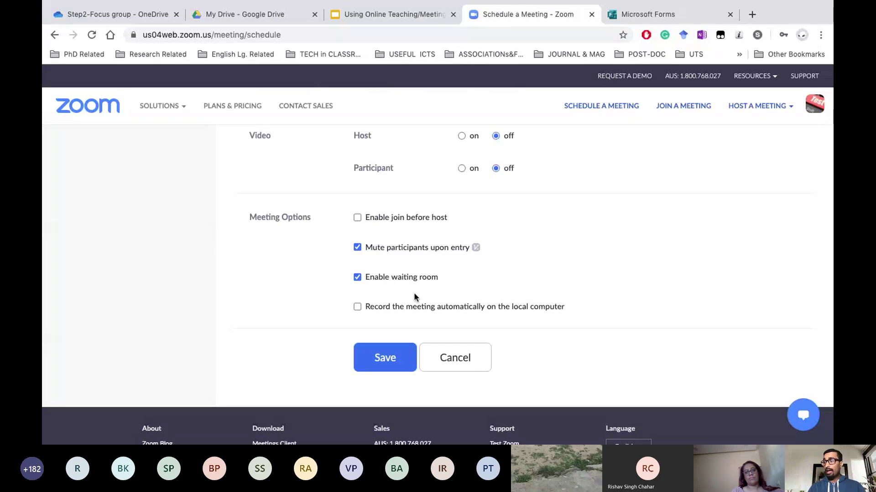
{"action": "scroll", "coordinate": [387, 296], "scroll_direction": "down", "scroll_amount": 2}
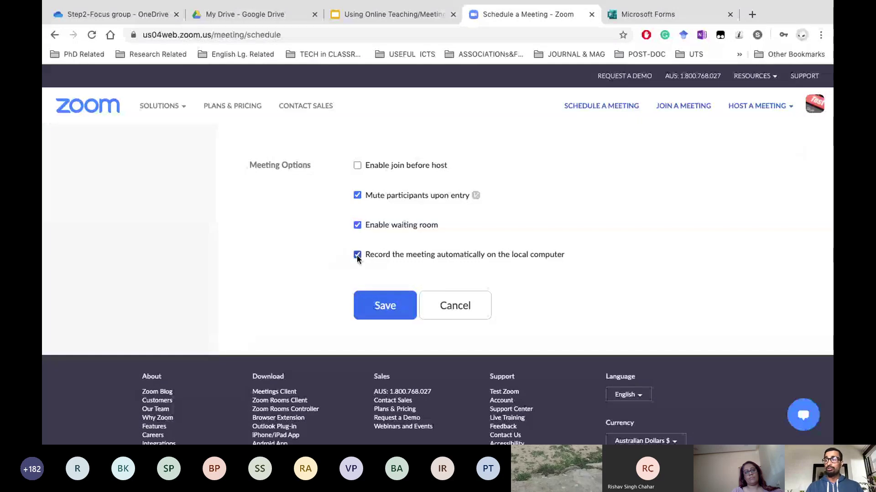
{"action": "left_click", "coordinate": [357, 255]}
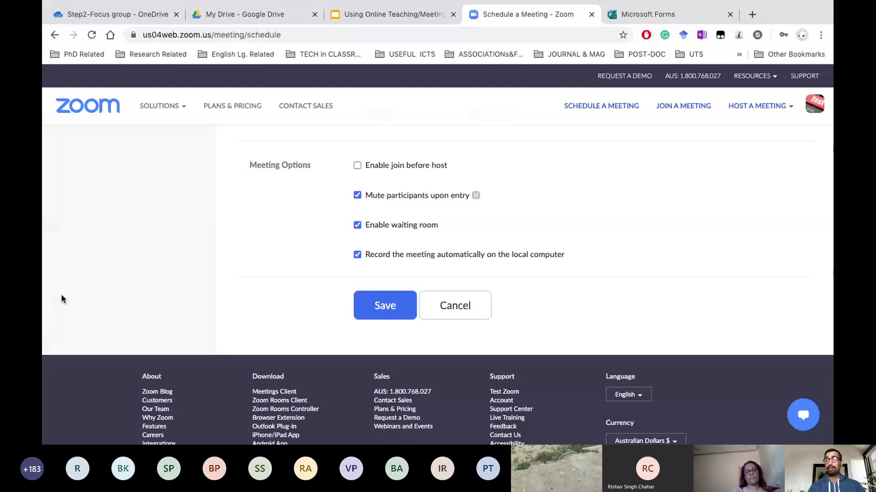
Step: Check the chosen video settings and meeting options, and save the scheduled meeting
{"action": "scroll", "coordinate": [366, 288], "scroll_direction": "up", "scroll_amount": 2}
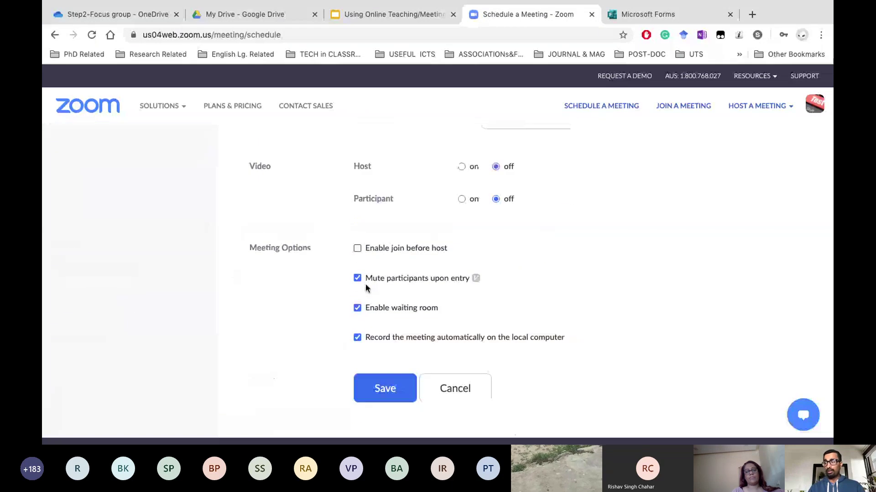
{"action": "scroll", "coordinate": [365, 283], "scroll_direction": "down", "scroll_amount": 3}
{"action": "left_click", "coordinate": [377, 276]}
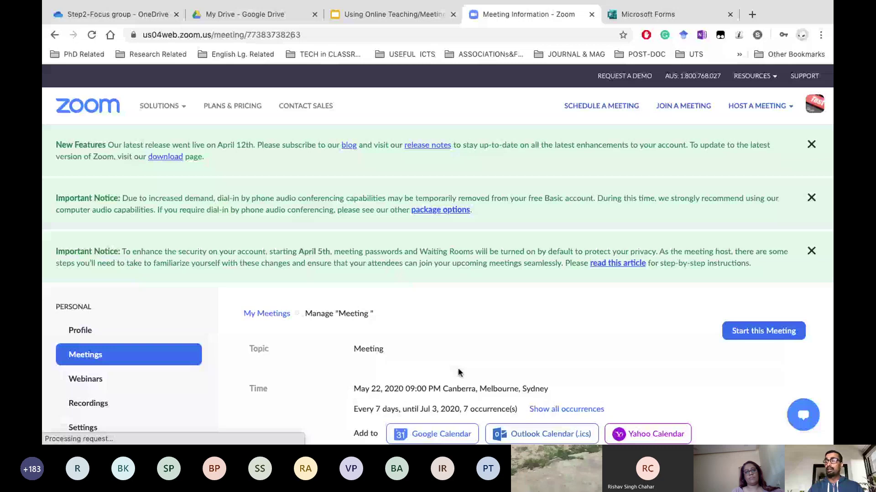
Step: Review the saved meeting's time, meeting ID, invite link, video settings and meeting options
{"action": "scroll", "coordinate": [475, 328], "scroll_direction": "down", "scroll_amount": 7}
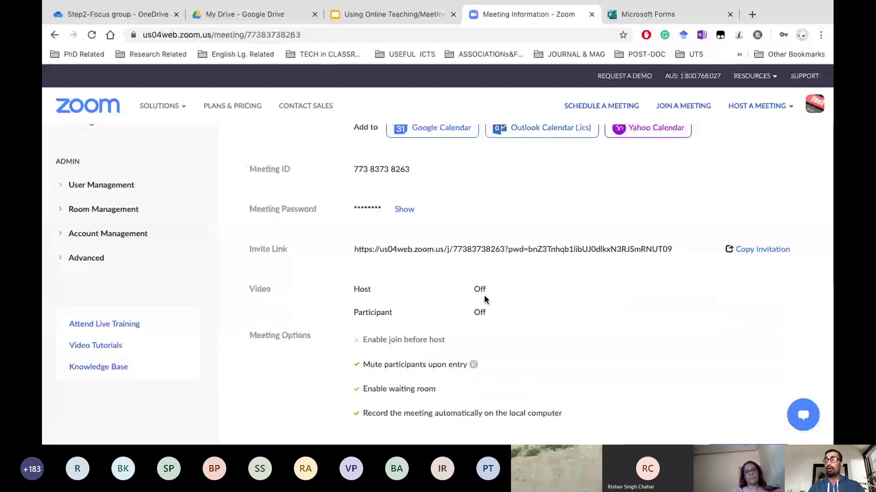
{"action": "scroll", "coordinate": [485, 299], "scroll_direction": "up", "scroll_amount": 3}
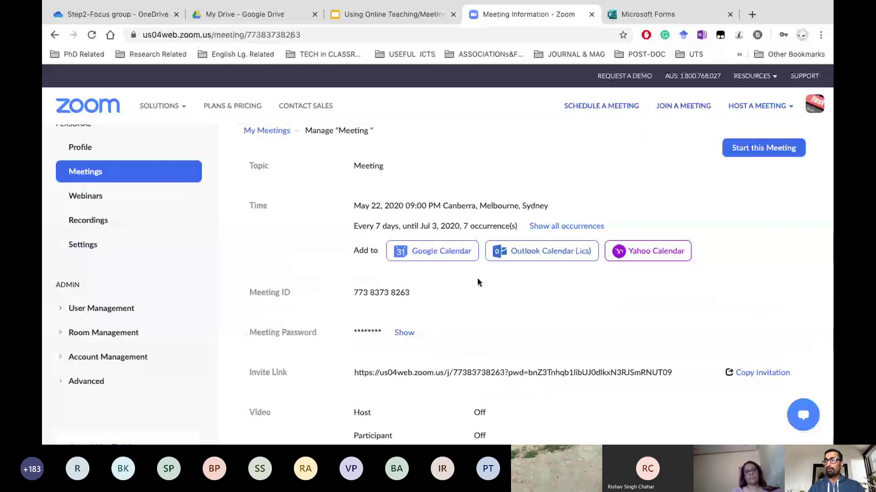
{"action": "scroll", "coordinate": [477, 283], "scroll_direction": "down", "scroll_amount": 1}
{"action": "scroll", "coordinate": [606, 117], "scroll_direction": "up", "scroll_amount": 5}
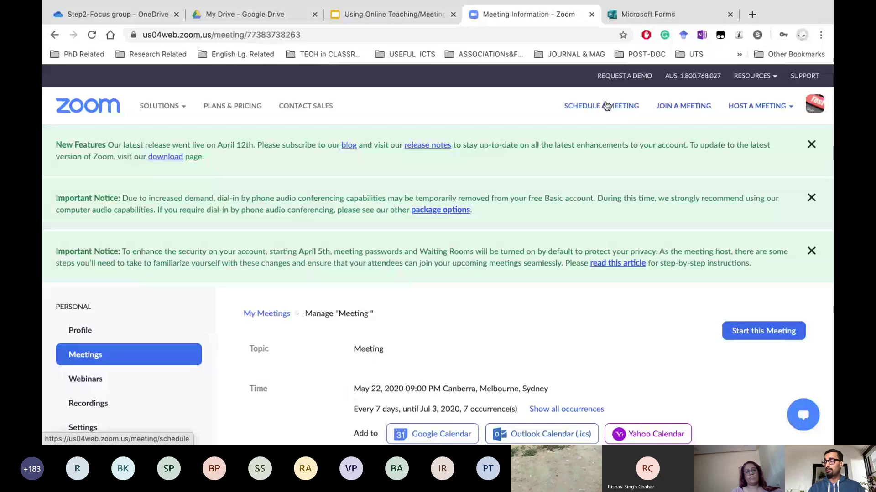
Step: Open the list of upcoming meetings and look through the occurrences of the recurring meeting
{"action": "left_click", "coordinate": [606, 106]}
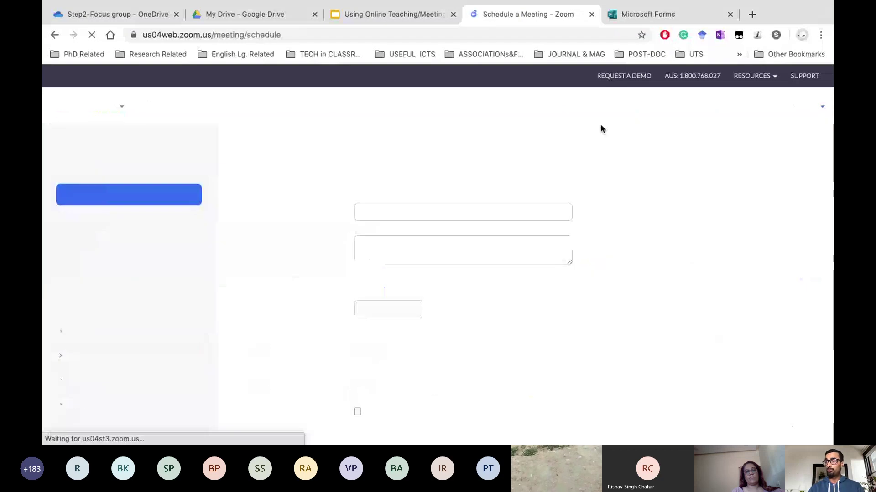
{"action": "scroll", "coordinate": [252, 305], "scroll_direction": "down", "scroll_amount": 2}
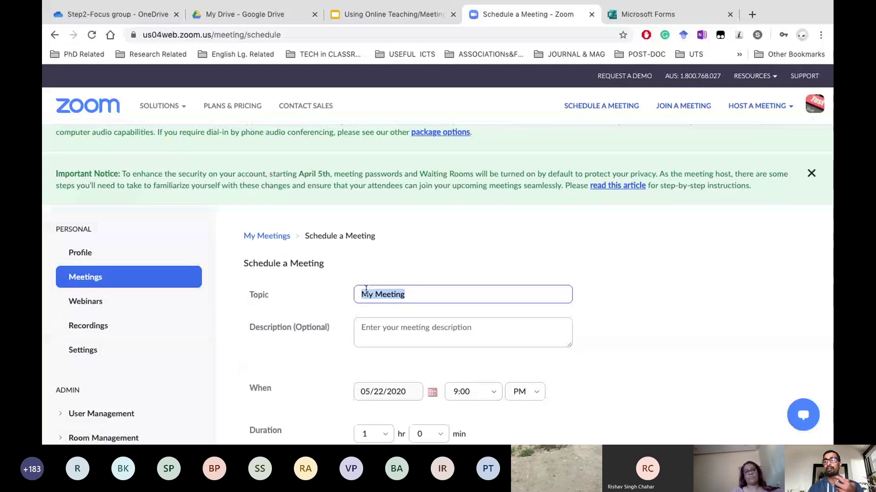
{"action": "left_click", "coordinate": [273, 237]}
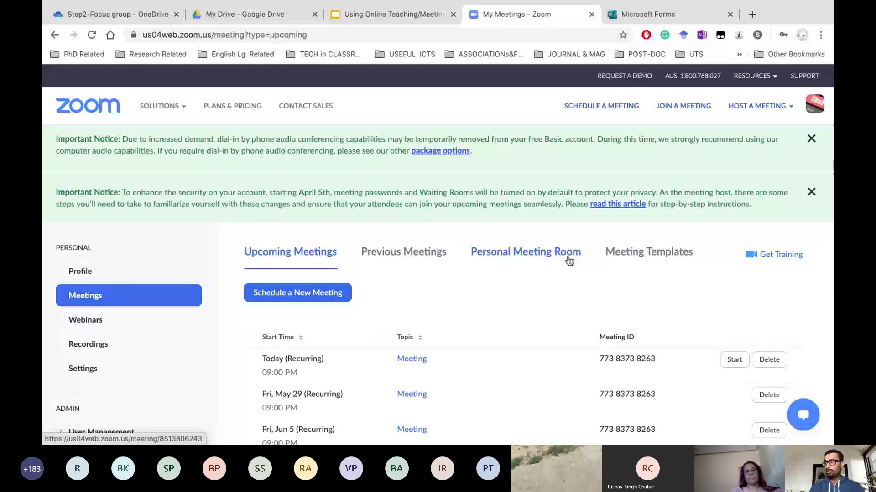
{"action": "scroll", "coordinate": [637, 262], "scroll_direction": "down", "scroll_amount": 5}
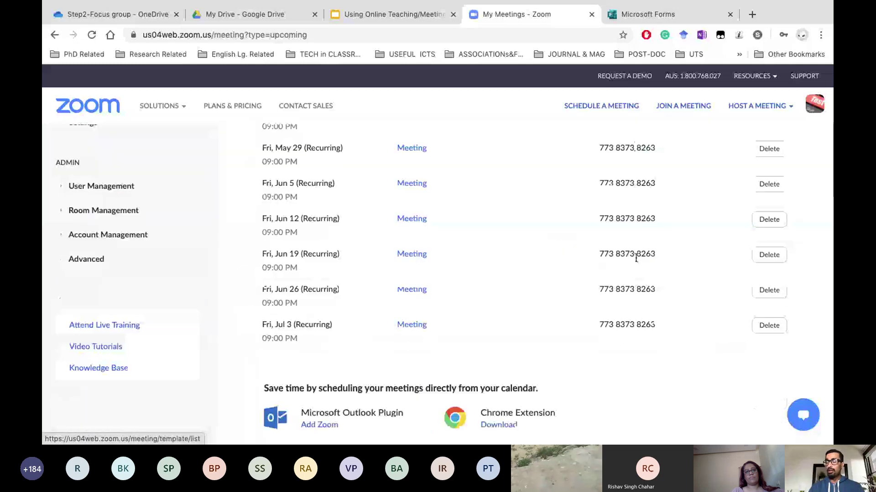
{"action": "scroll", "coordinate": [421, 295], "scroll_direction": "up", "scroll_amount": 1}
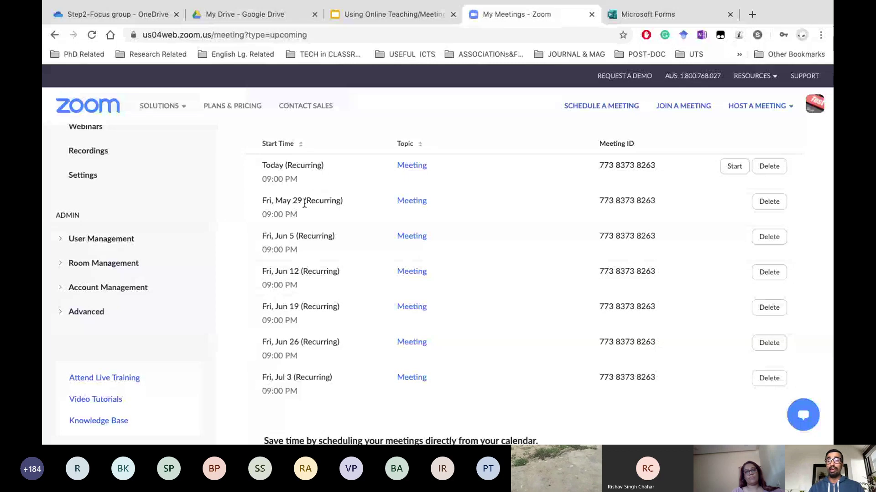
{"action": "scroll", "coordinate": [312, 267], "scroll_direction": "down", "scroll_amount": 1}
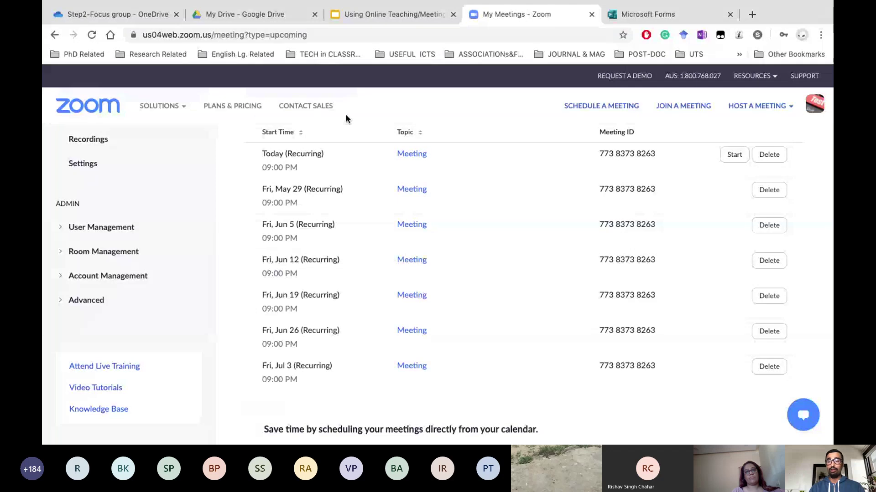
{"action": "scroll", "coordinate": [344, 219], "scroll_direction": "up", "scroll_amount": 4}
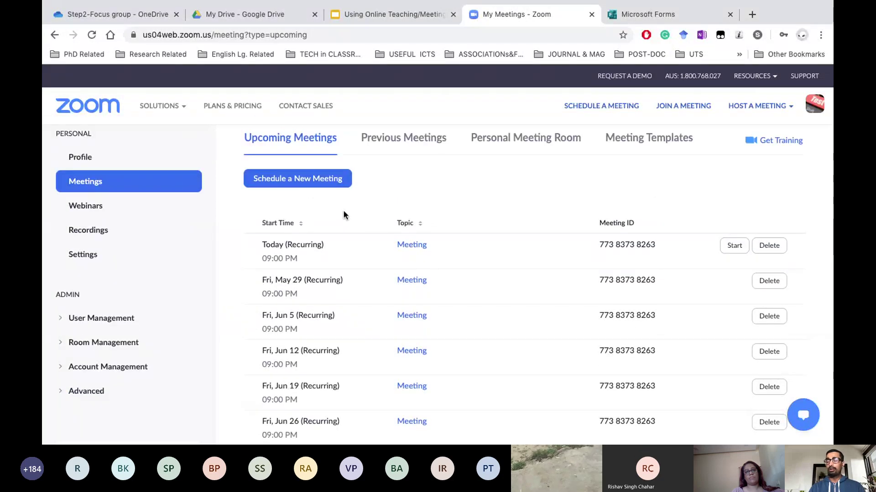
Step: Open today's occurrence of the meeting and start editing all of its recurring meetings
{"action": "left_click", "coordinate": [412, 245]}
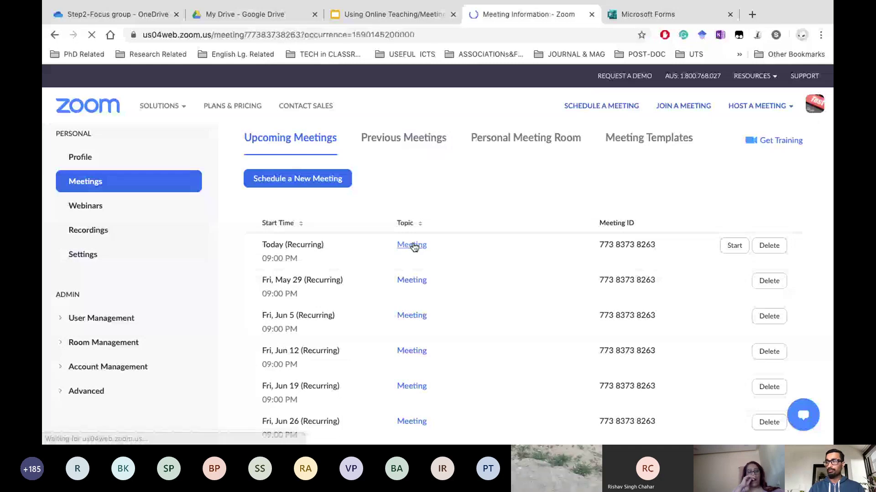
{"action": "scroll", "coordinate": [426, 281], "scroll_direction": "down", "scroll_amount": 10}
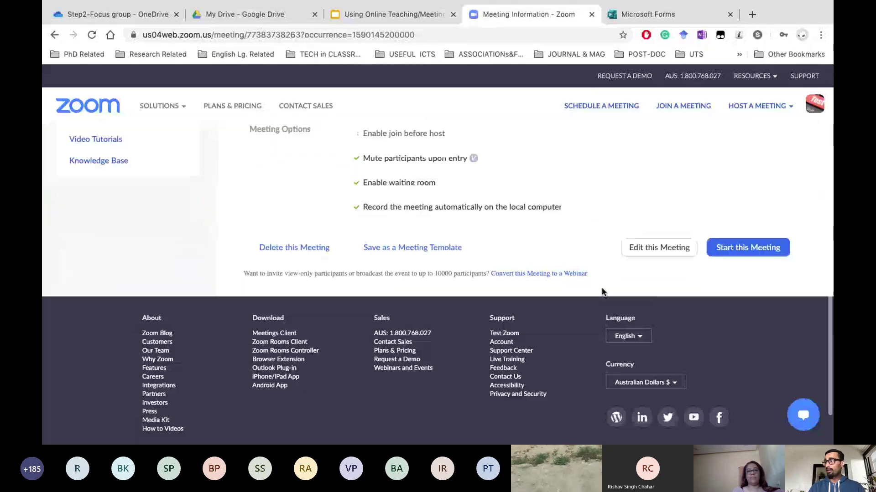
{"action": "left_click", "coordinate": [667, 244]}
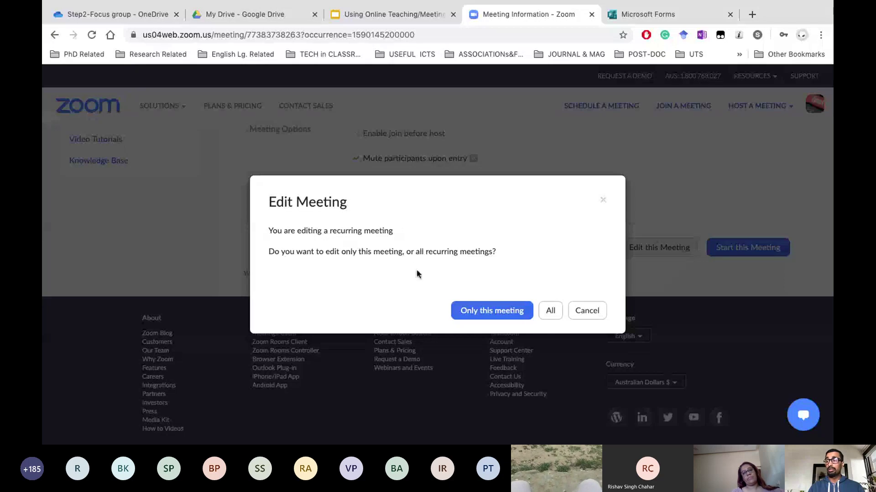
{"action": "left_click", "coordinate": [548, 317]}
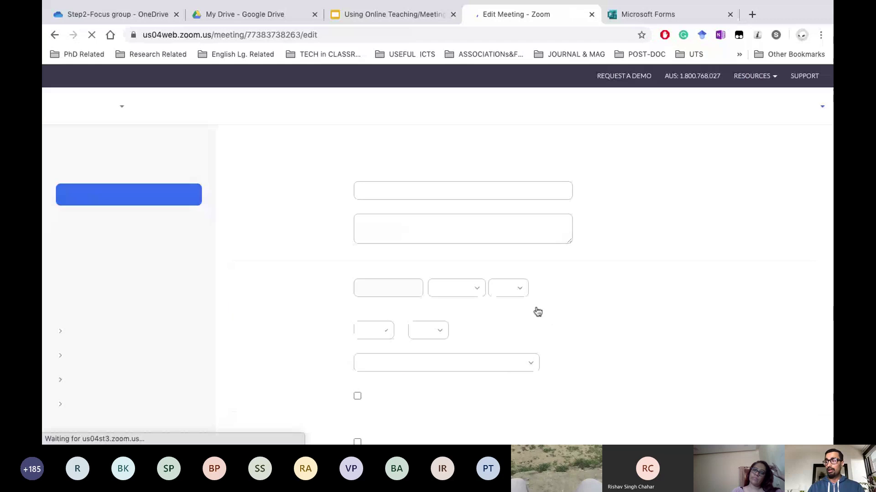
Step: Turn off the recurring meeting option and save the edited meeting
{"action": "scroll", "coordinate": [460, 296], "scroll_direction": "down", "scroll_amount": 4}
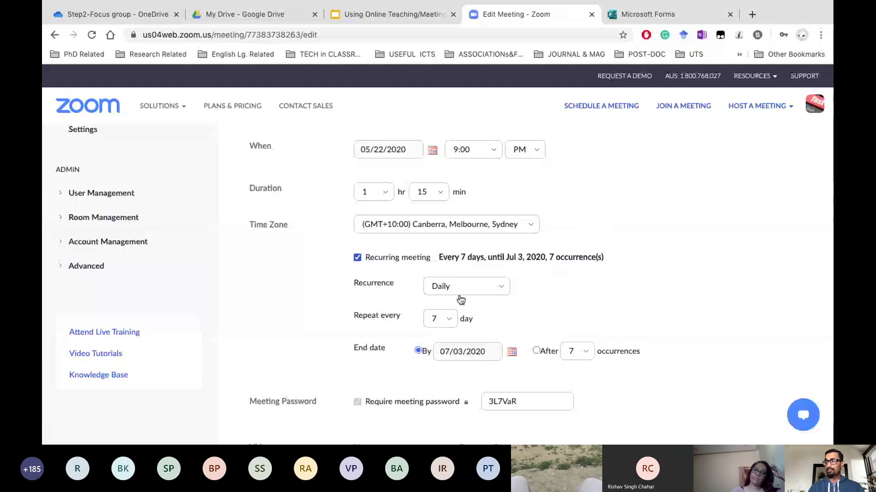
{"action": "scroll", "coordinate": [460, 296], "scroll_direction": "down", "scroll_amount": 2}
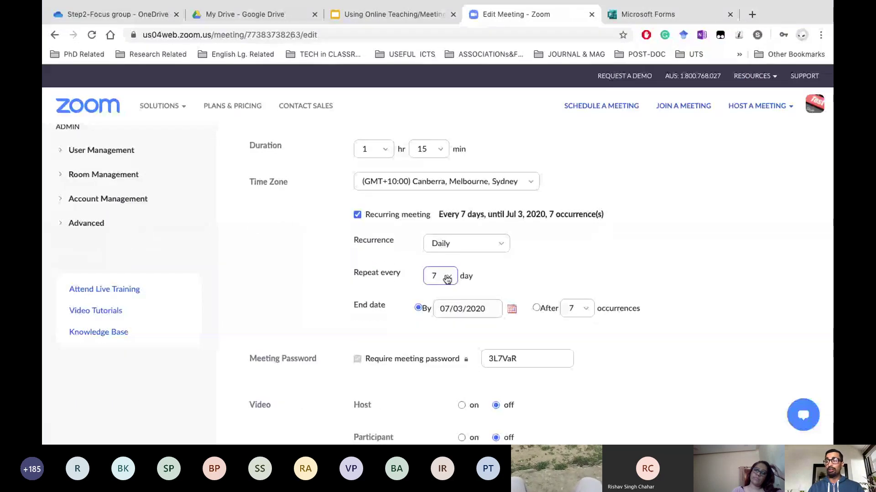
{"action": "left_click", "coordinate": [357, 217]}
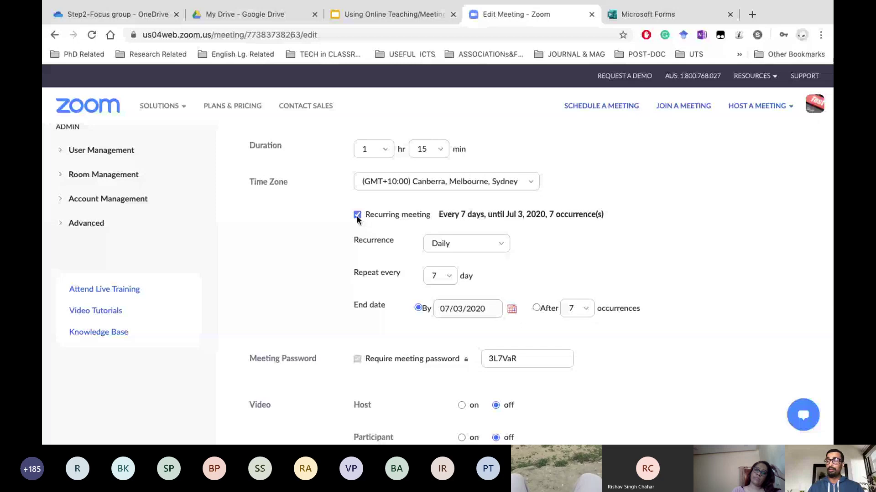
{"action": "scroll", "coordinate": [356, 217], "scroll_direction": "down", "scroll_amount": 5}
{"action": "scroll", "coordinate": [360, 220], "scroll_direction": "down", "scroll_amount": 5}
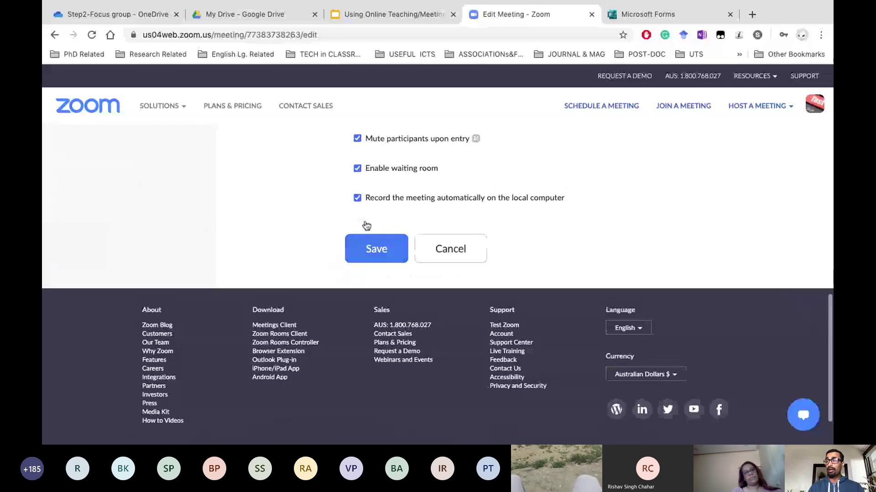
{"action": "scroll", "coordinate": [366, 225], "scroll_direction": "up", "scroll_amount": 2}
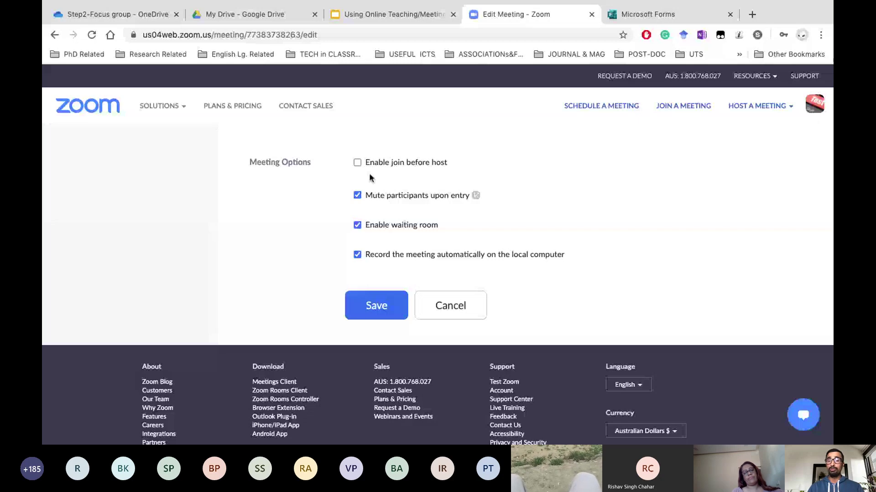
{"action": "left_click", "coordinate": [370, 316]}
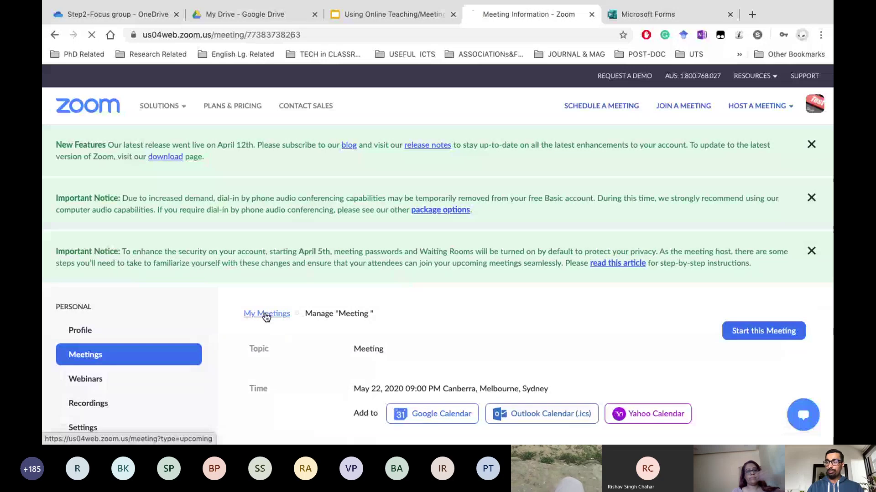
Step: Return to the upcoming meetings list and check the meeting's entry
{"action": "left_click", "coordinate": [267, 315]}
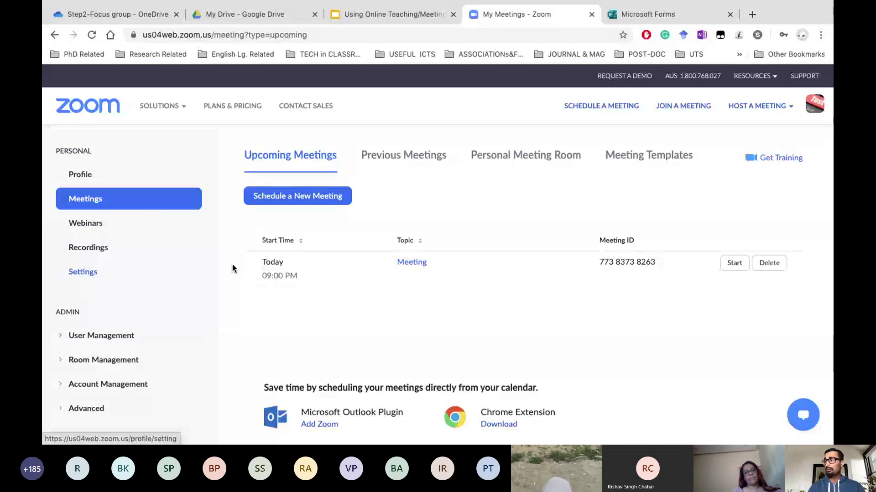
{"action": "scroll", "coordinate": [233, 268], "scroll_direction": "down", "scroll_amount": 1}
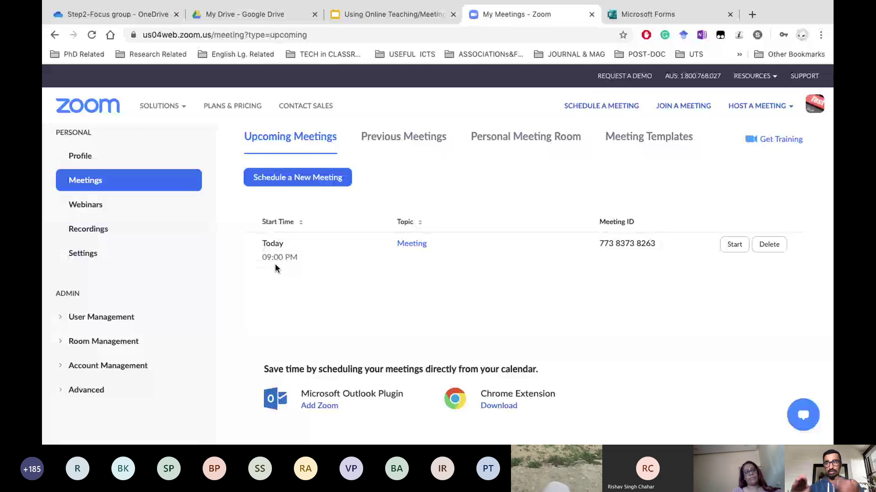
Step: Open the personal account settings and look through the Schedule Meeting options, including host video, participants video and audio type
{"action": "left_click", "coordinate": [94, 254]}
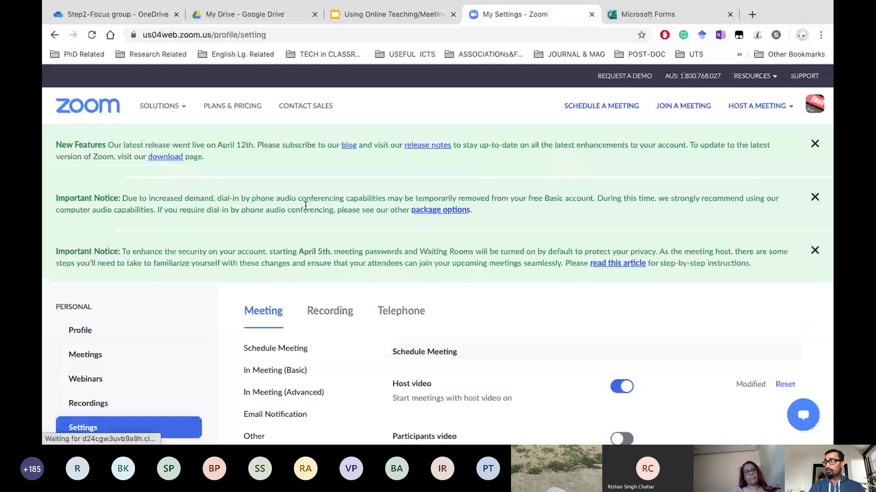
{"action": "mouse_move", "coordinate": [687, 125]}
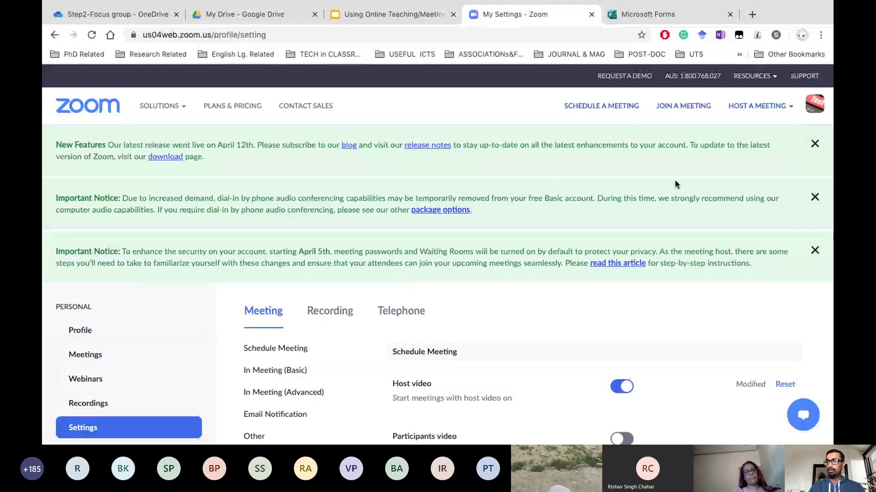
{"action": "scroll", "coordinate": [674, 182], "scroll_direction": "down", "scroll_amount": 3}
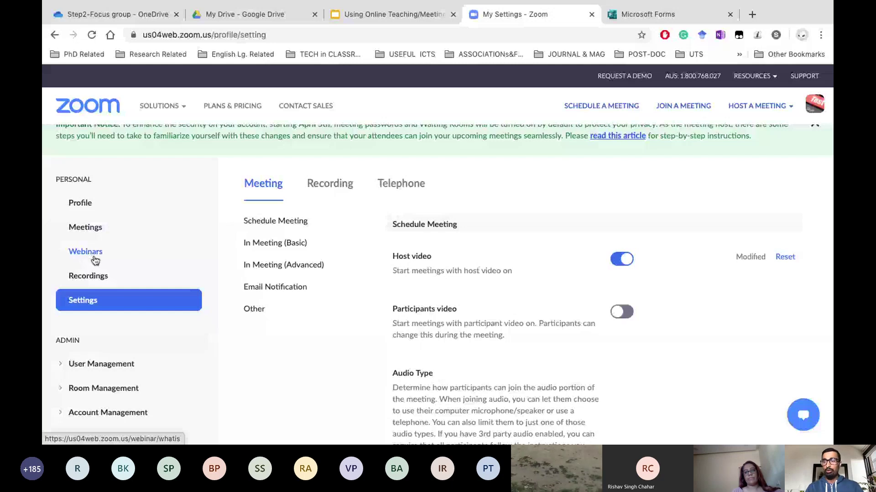
{"action": "left_click", "coordinate": [83, 322]}
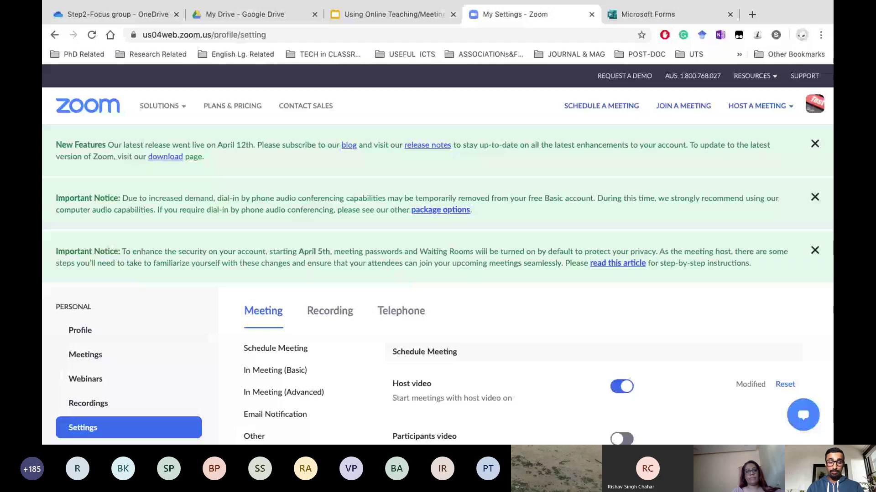
{"action": "scroll", "coordinate": [418, 286], "scroll_direction": "down", "scroll_amount": 1}
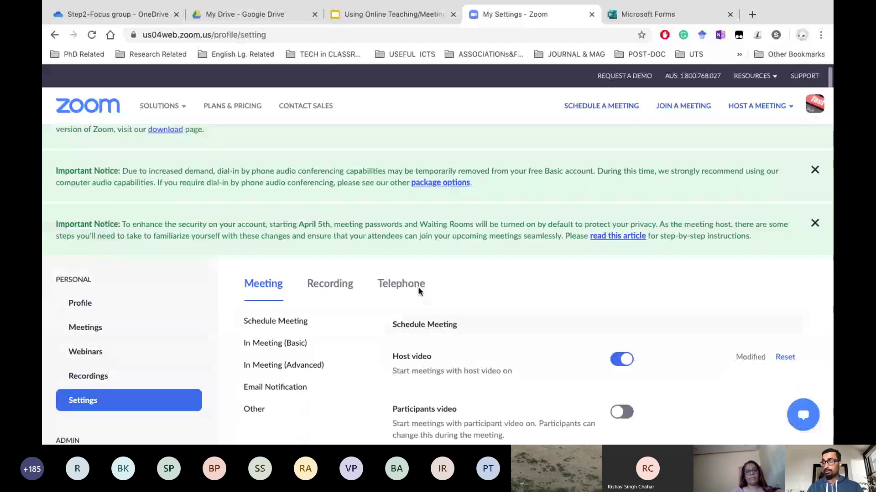
{"action": "scroll", "coordinate": [417, 287], "scroll_direction": "down", "scroll_amount": 2}
{"action": "scroll", "coordinate": [411, 278], "scroll_direction": "down", "scroll_amount": 3}
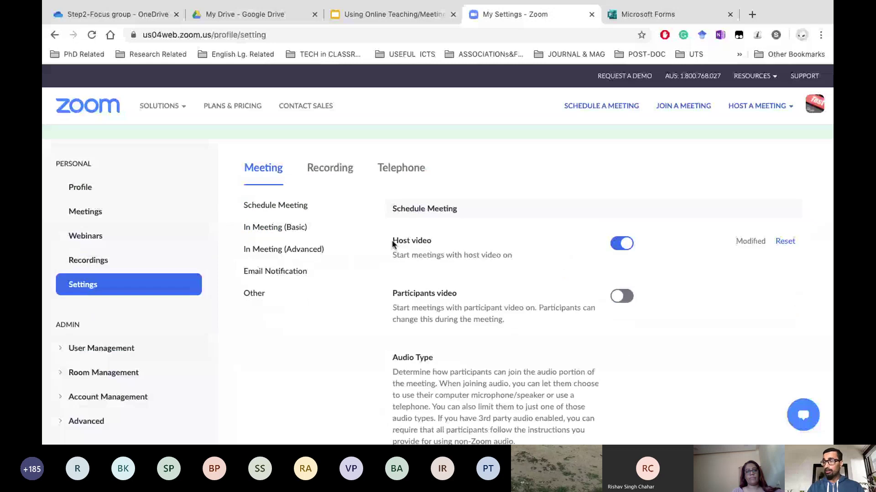
{"action": "scroll", "coordinate": [276, 215], "scroll_direction": "down", "scroll_amount": 1}
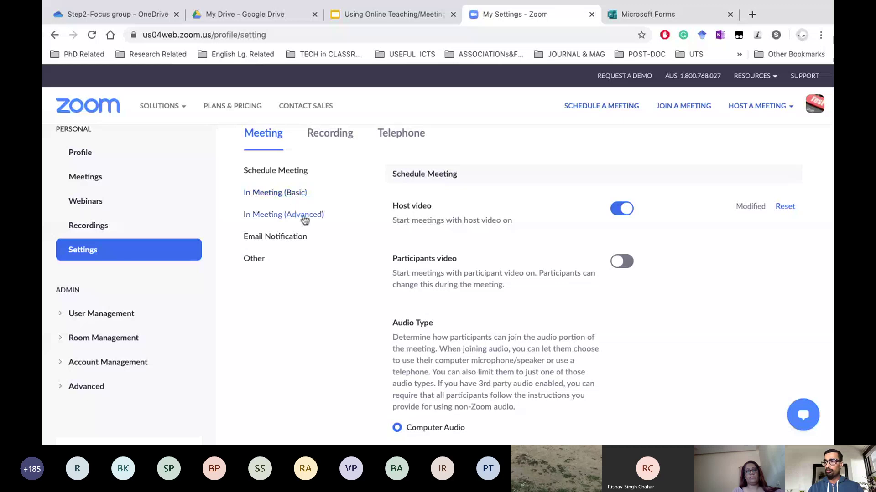
Step: In the In Meeting (Basic) settings, require encryption for 3rd party endpoints and turn off private chat
{"action": "left_click", "coordinate": [279, 193]}
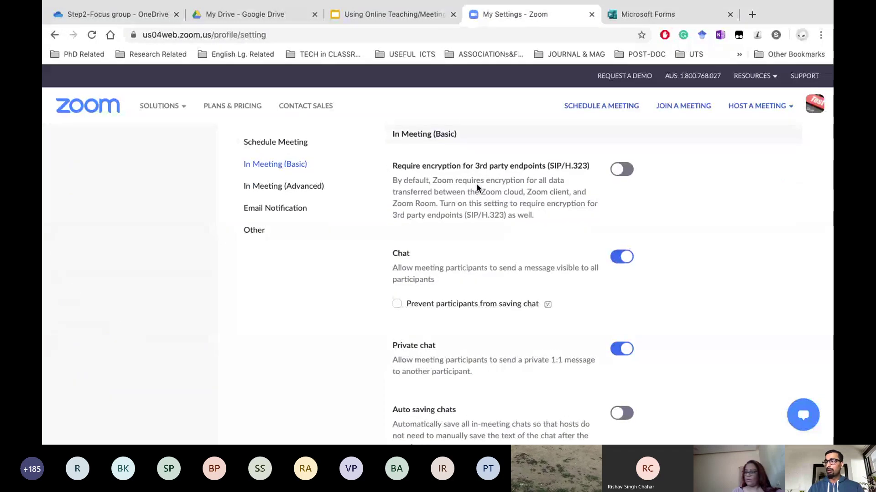
{"action": "scroll", "coordinate": [428, 175], "scroll_direction": "down", "scroll_amount": 1}
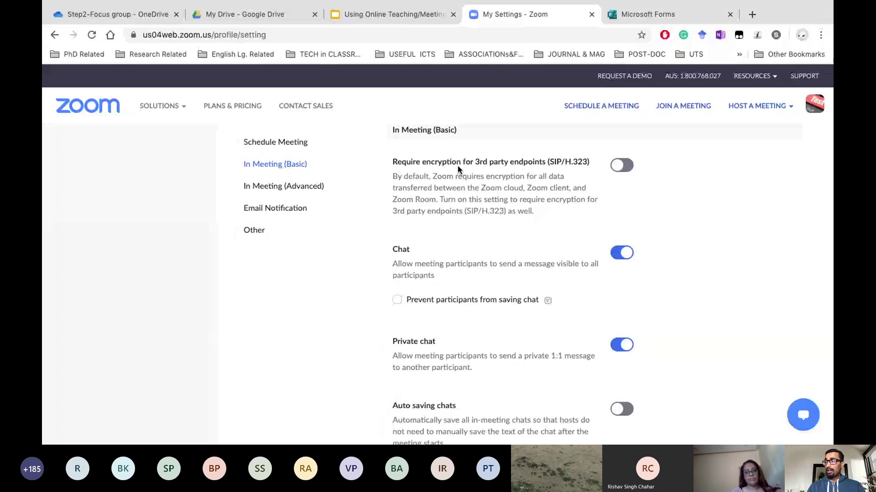
{"action": "left_click", "coordinate": [633, 169]}
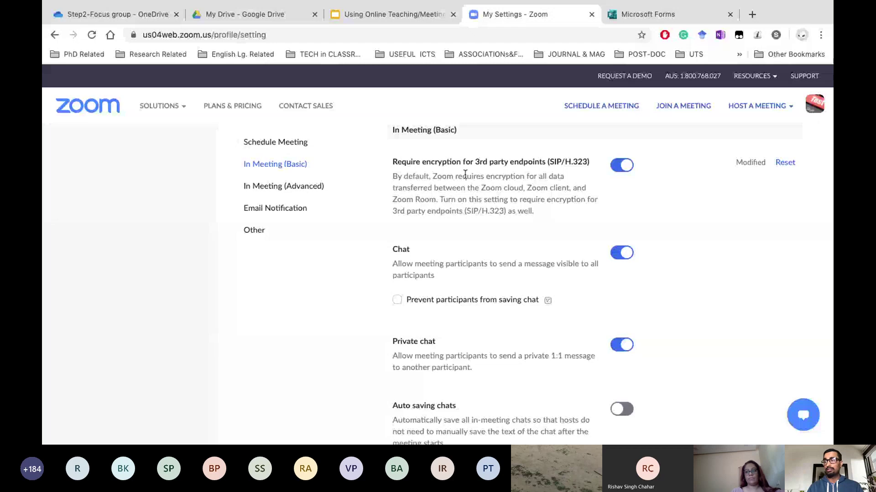
{"action": "scroll", "coordinate": [496, 252], "scroll_direction": "down", "scroll_amount": 2}
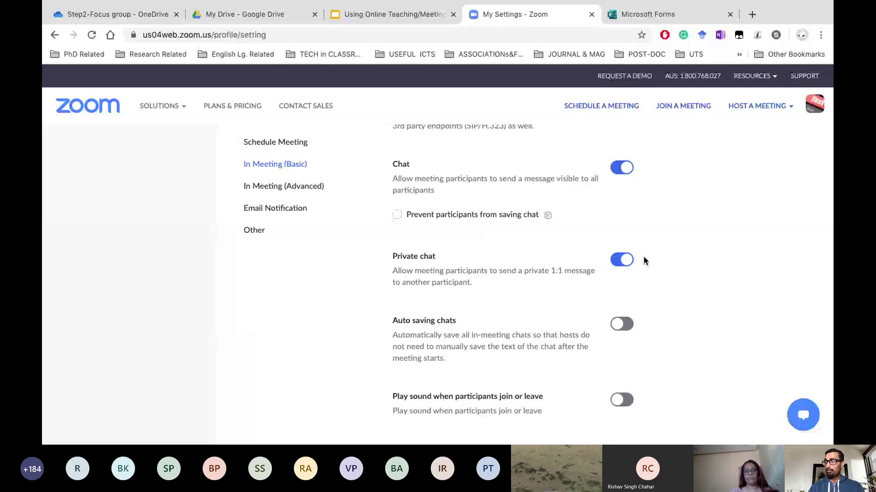
{"action": "left_click", "coordinate": [619, 262]}
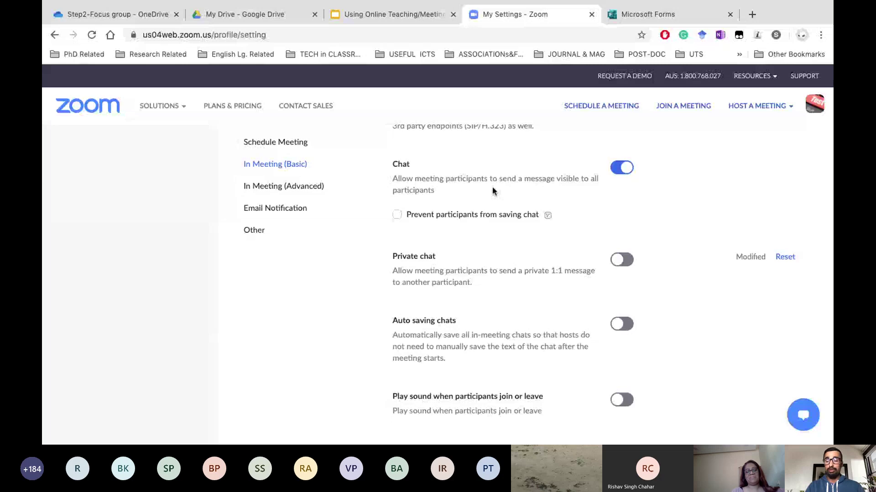
Step: Turn off file transfer through the in-meeting chat
{"action": "scroll", "coordinate": [477, 285], "scroll_direction": "down", "scroll_amount": 3}
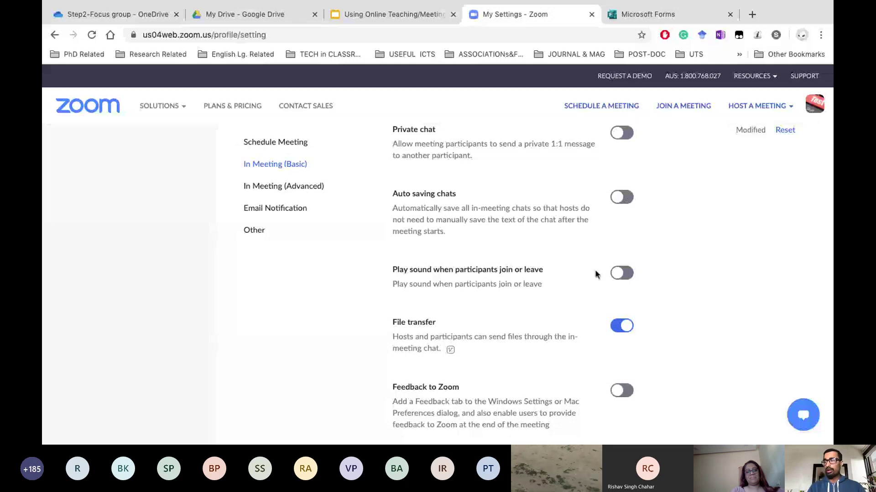
{"action": "scroll", "coordinate": [595, 284], "scroll_direction": "down", "scroll_amount": 1}
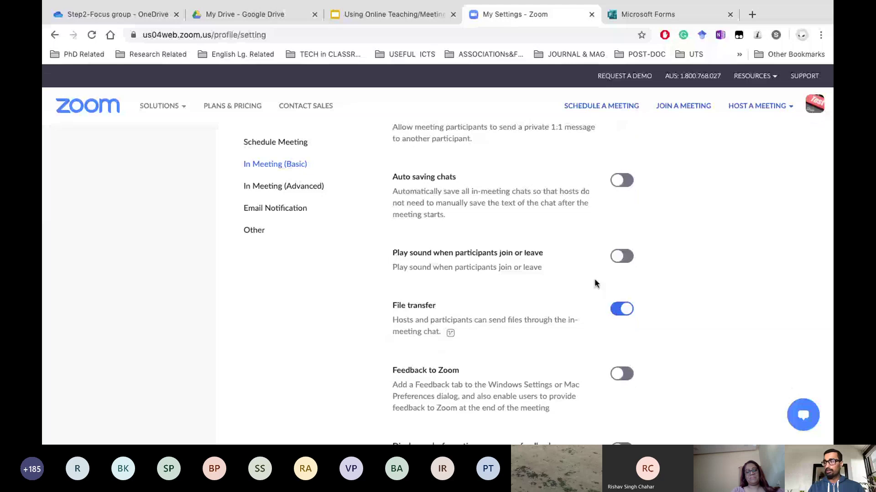
{"action": "scroll", "coordinate": [595, 283], "scroll_direction": "down", "scroll_amount": 2}
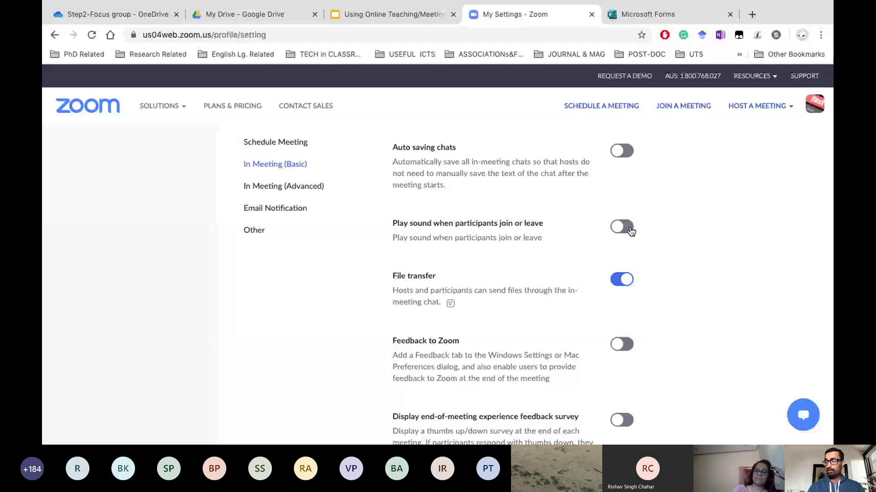
{"action": "scroll", "coordinate": [650, 138], "scroll_direction": "down", "scroll_amount": 2}
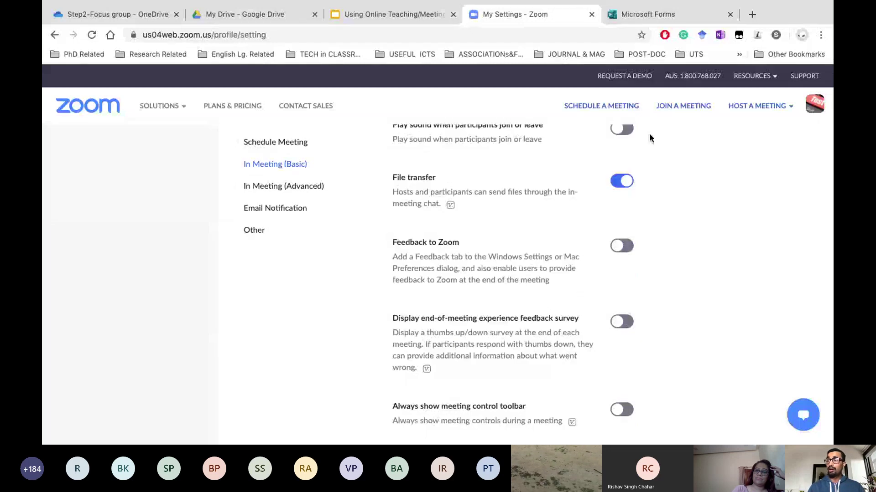
{"action": "left_click", "coordinate": [621, 180]}
{"action": "scroll", "coordinate": [615, 228], "scroll_direction": "up", "scroll_amount": 1}
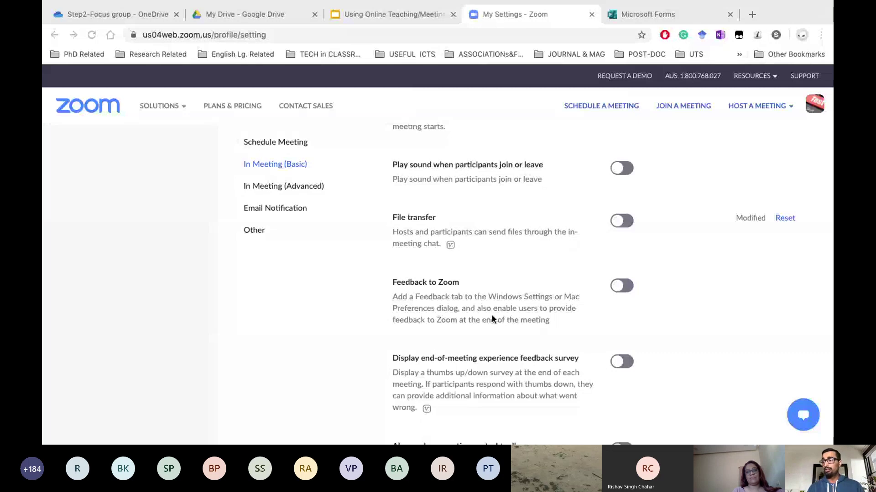
Step: Turn on the option to always show the meeting control toolbar
{"action": "scroll", "coordinate": [491, 318], "scroll_direction": "down", "scroll_amount": 3}
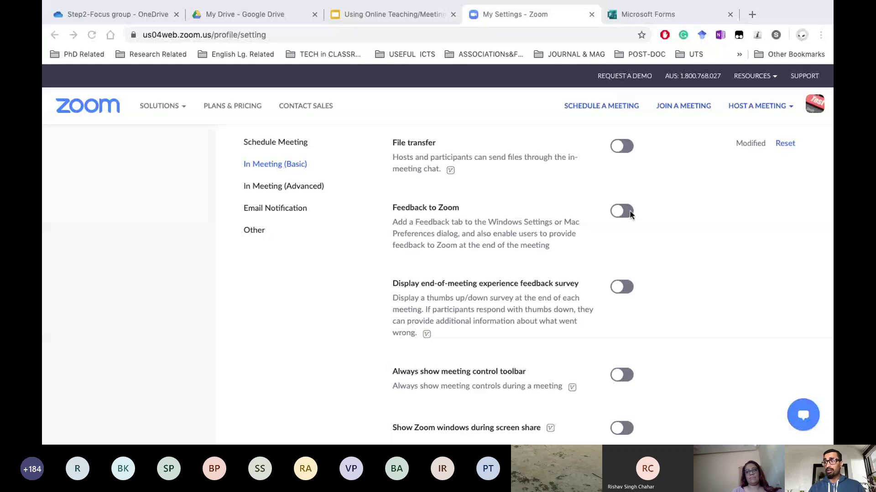
{"action": "scroll", "coordinate": [564, 253], "scroll_direction": "down", "scroll_amount": 5}
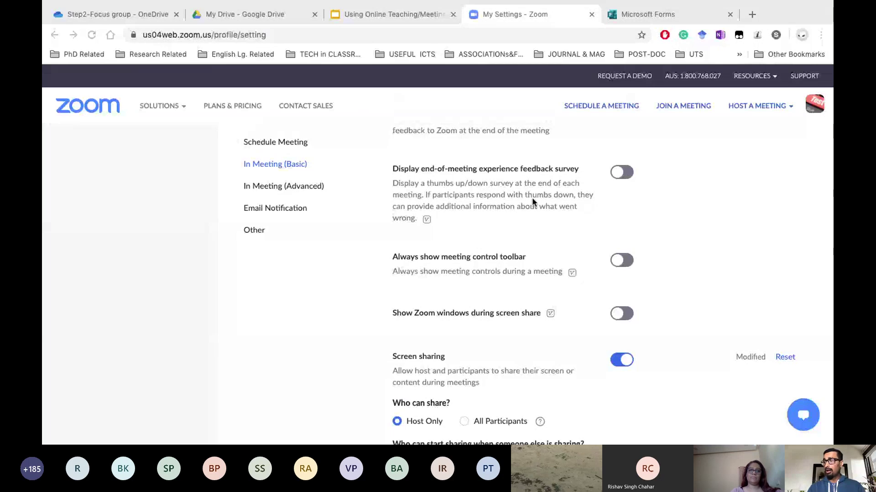
{"action": "scroll", "coordinate": [532, 201], "scroll_direction": "down", "scroll_amount": 2}
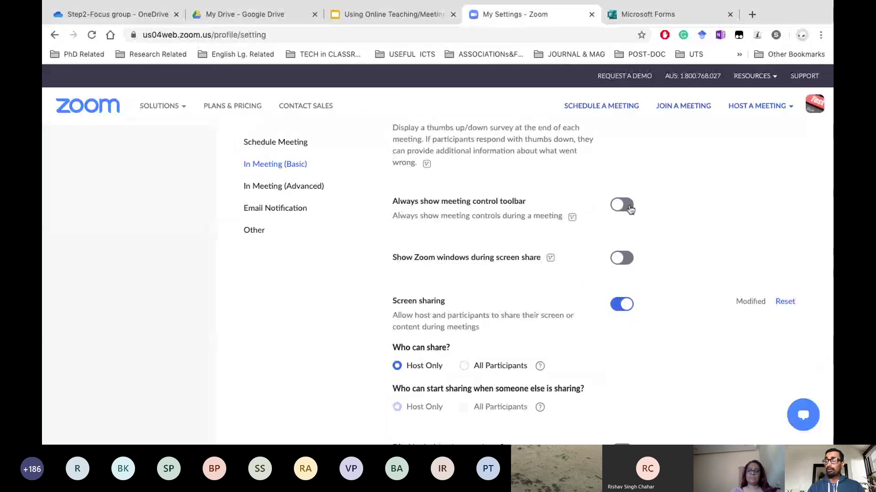
{"action": "left_click", "coordinate": [622, 205]}
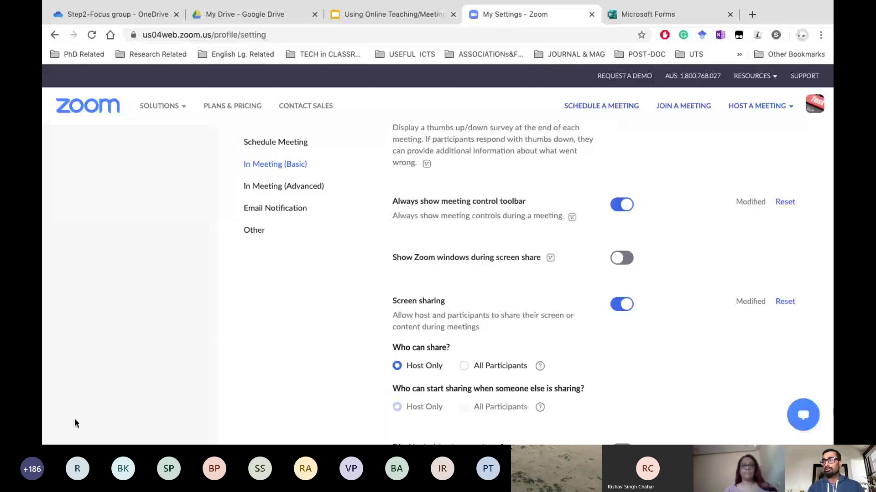
Step: Try turning on the display of Zoom windows during screen share, and switch it back off
{"action": "scroll", "coordinate": [486, 292], "scroll_direction": "down", "scroll_amount": 1}
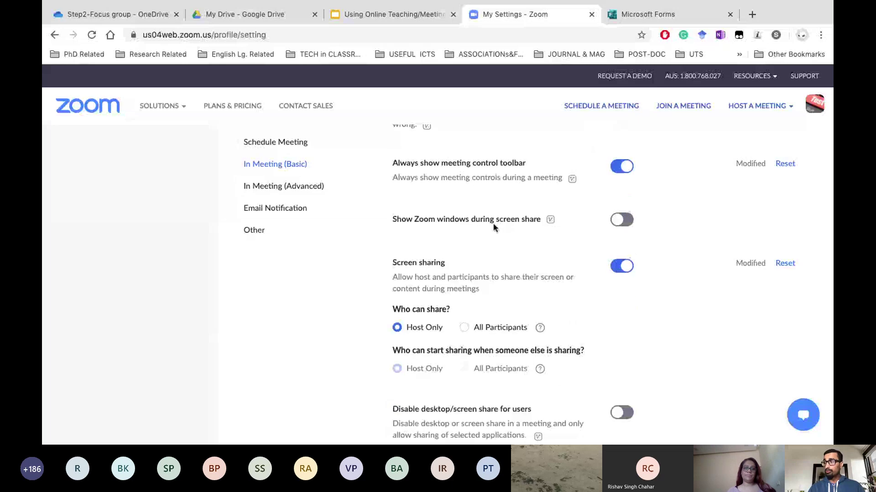
{"action": "left_click", "coordinate": [628, 225]}
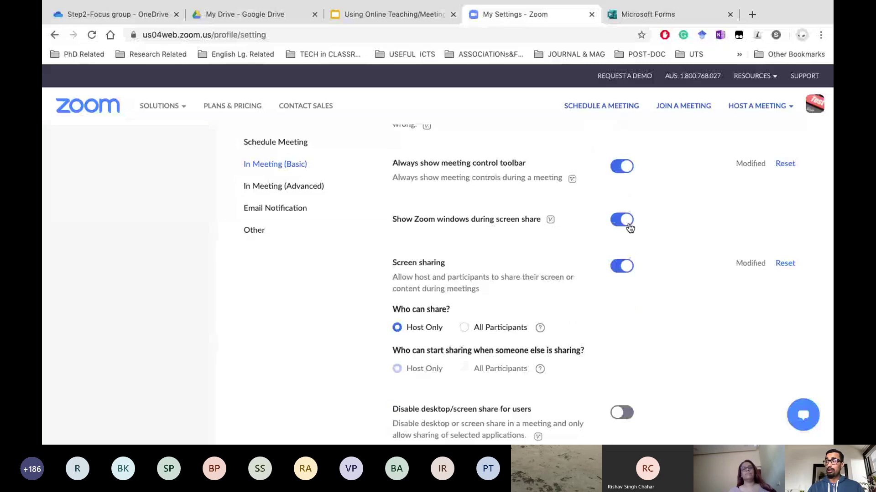
{"action": "left_click", "coordinate": [619, 225]}
Step: Turn on the setting that disables desktop/screen share for users
{"action": "scroll", "coordinate": [492, 336], "scroll_direction": "down", "scroll_amount": 2}
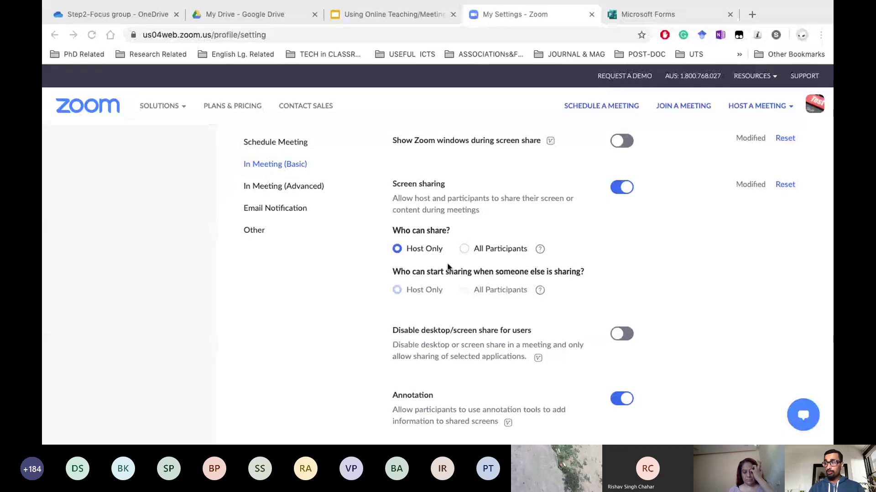
{"action": "scroll", "coordinate": [415, 228], "scroll_direction": "down", "scroll_amount": 1}
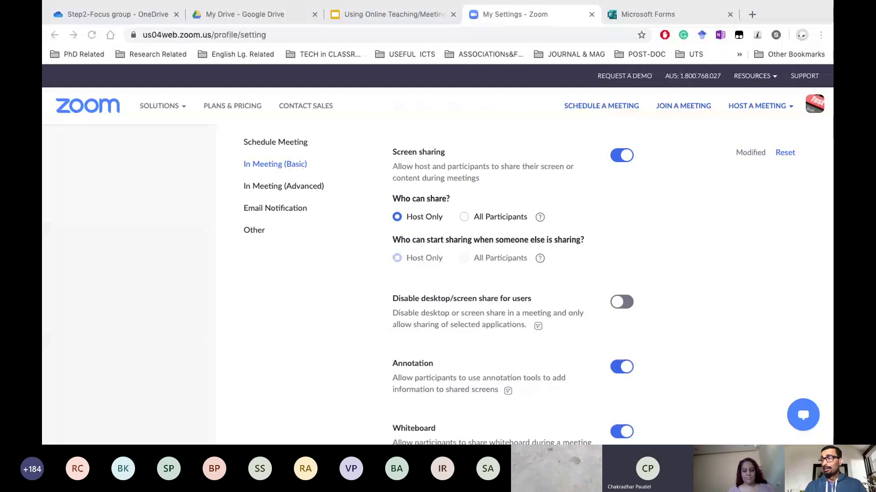
{"action": "scroll", "coordinate": [573, 282], "scroll_direction": "down", "scroll_amount": 3}
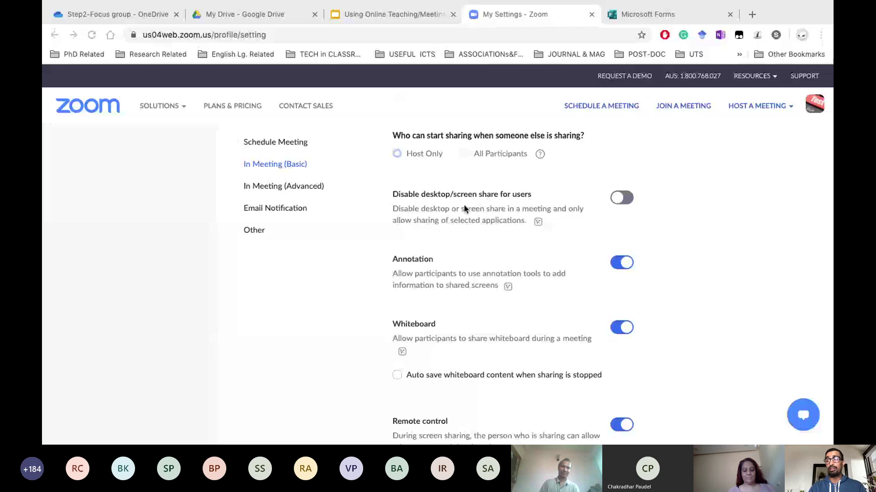
{"action": "left_click", "coordinate": [632, 200]}
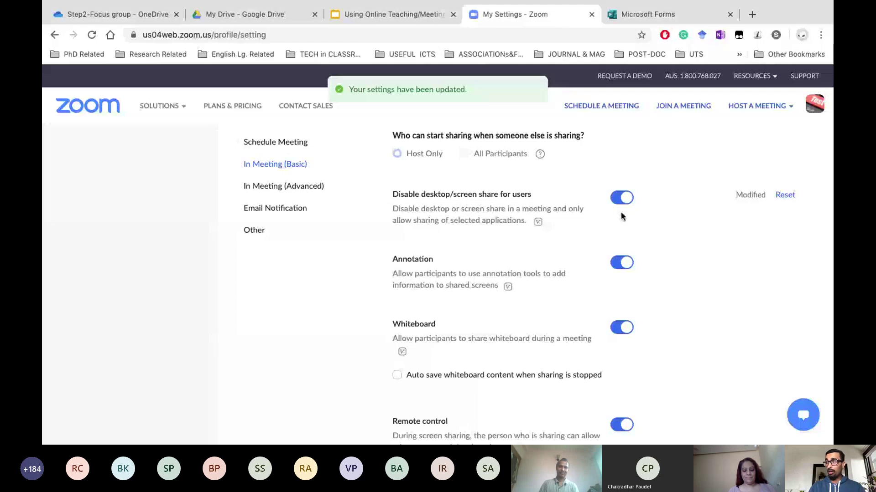
Step: Turn off remote control during screen sharing and turn on nonverbal feedback for participants
{"action": "scroll", "coordinate": [345, 206], "scroll_direction": "up", "scroll_amount": 2}
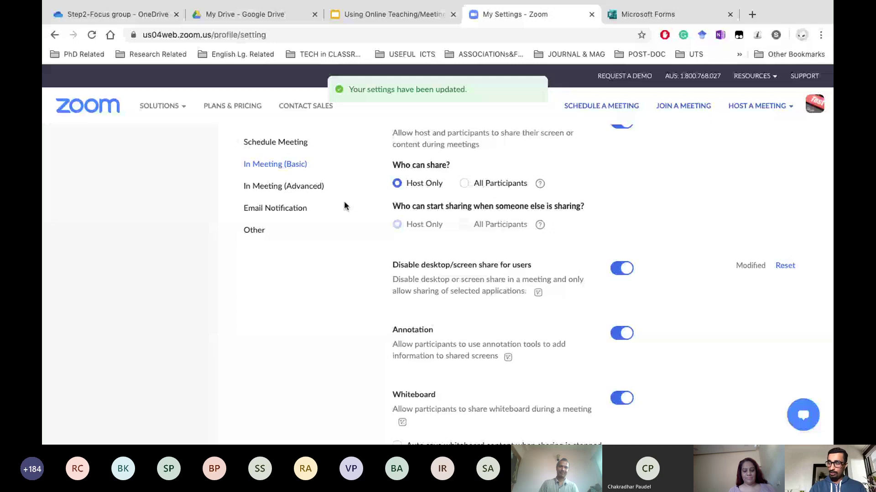
{"action": "scroll", "coordinate": [406, 234], "scroll_direction": "up", "scroll_amount": 2}
{"action": "scroll", "coordinate": [512, 294], "scroll_direction": "down", "scroll_amount": 5}
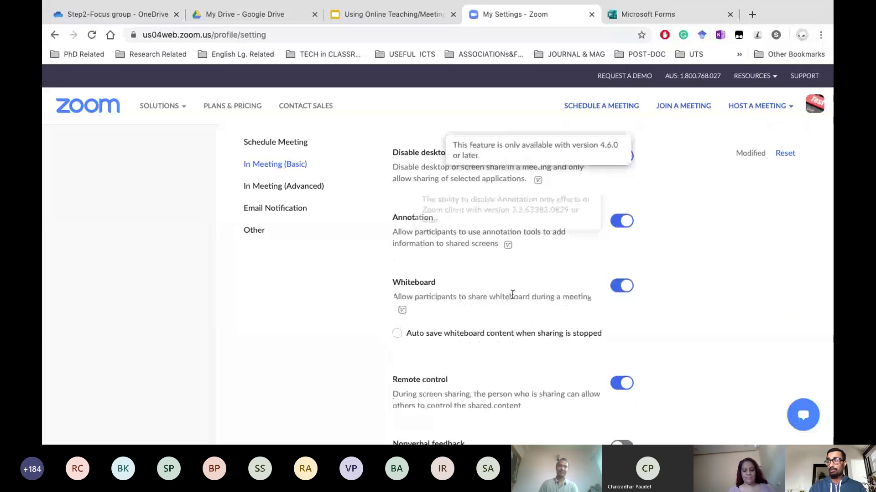
{"action": "scroll", "coordinate": [506, 274], "scroll_direction": "down", "scroll_amount": 2}
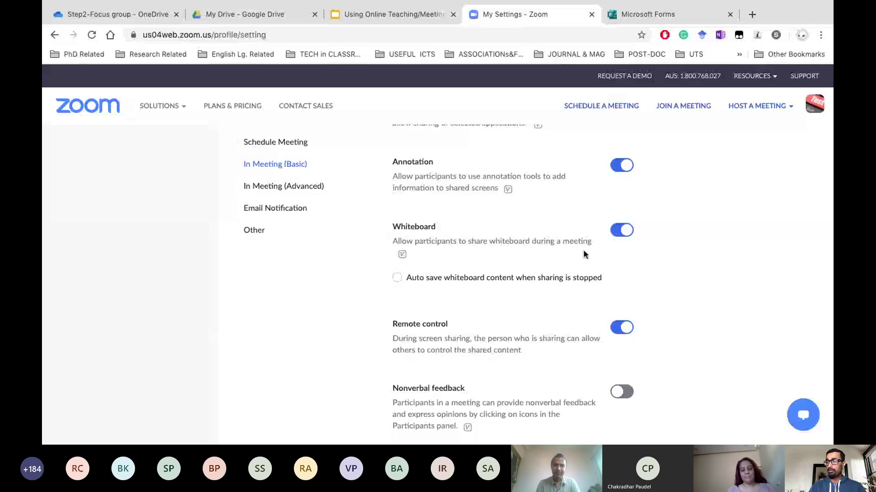
{"action": "scroll", "coordinate": [584, 253], "scroll_direction": "down", "scroll_amount": 1}
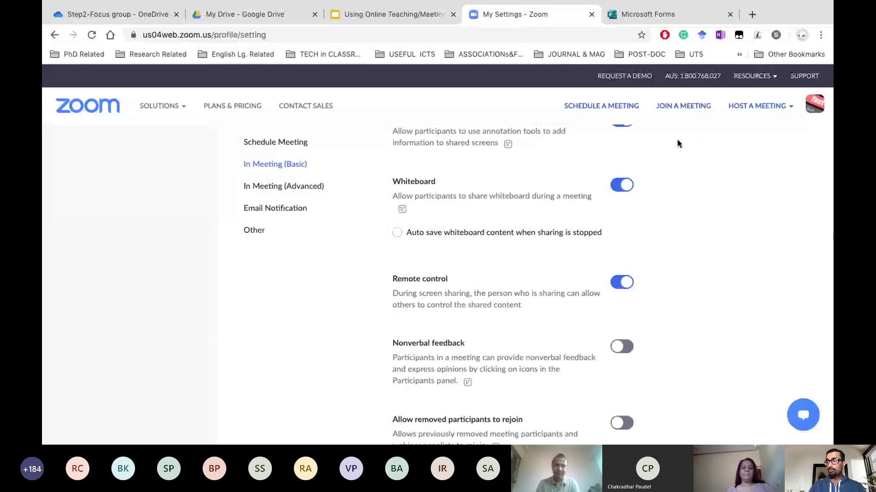
{"action": "scroll", "coordinate": [621, 196], "scroll_direction": "down", "scroll_amount": 2}
{"action": "scroll", "coordinate": [621, 213], "scroll_direction": "down", "scroll_amount": 3}
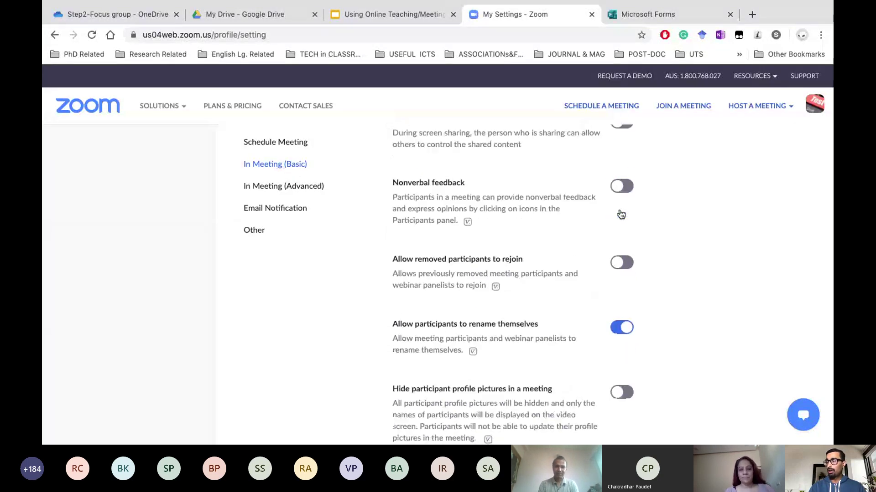
{"action": "left_click", "coordinate": [628, 166]}
{"action": "scroll", "coordinate": [631, 169], "scroll_direction": "down", "scroll_amount": 1}
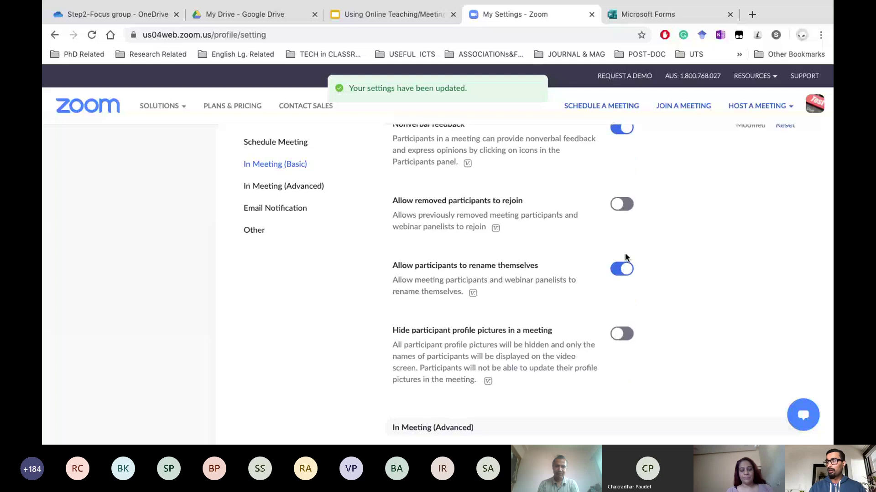
Step: Enable breakout rooms in the In Meeting (Advanced) settings, allow the host to assign participants when scheduling, and save
{"action": "scroll", "coordinate": [455, 319], "scroll_direction": "down", "scroll_amount": 7}
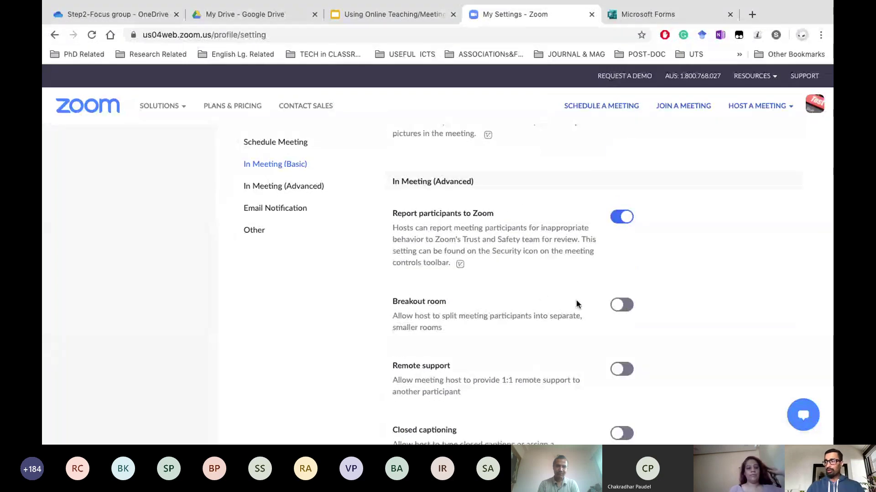
{"action": "scroll", "coordinate": [543, 318], "scroll_direction": "down", "scroll_amount": 3}
{"action": "scroll", "coordinate": [508, 239], "scroll_direction": "up", "scroll_amount": 2}
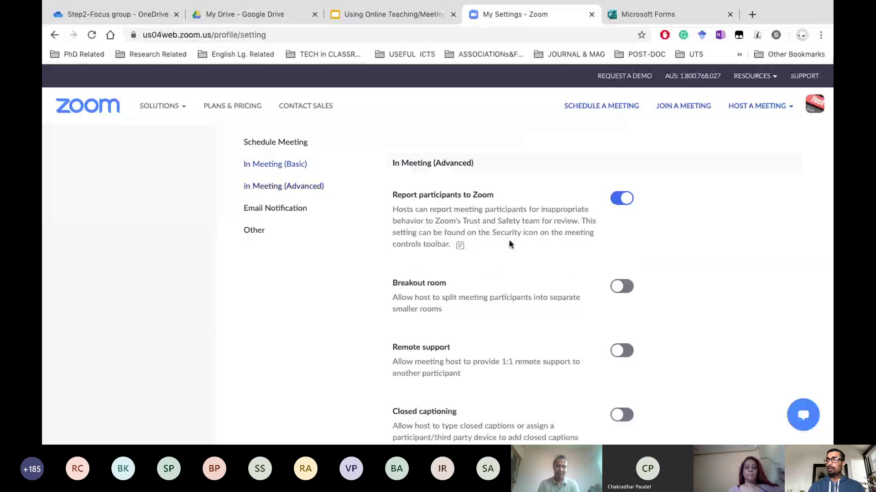
{"action": "scroll", "coordinate": [473, 237], "scroll_direction": "down", "scroll_amount": 1}
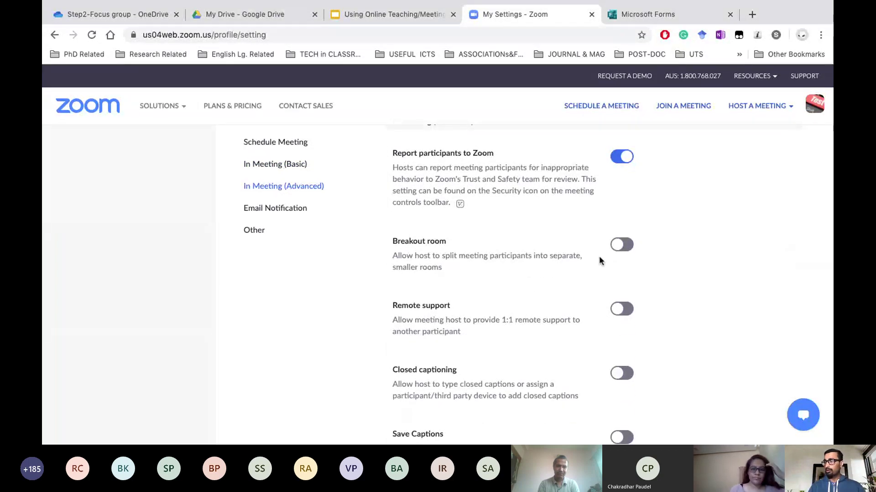
{"action": "left_click", "coordinate": [631, 247]}
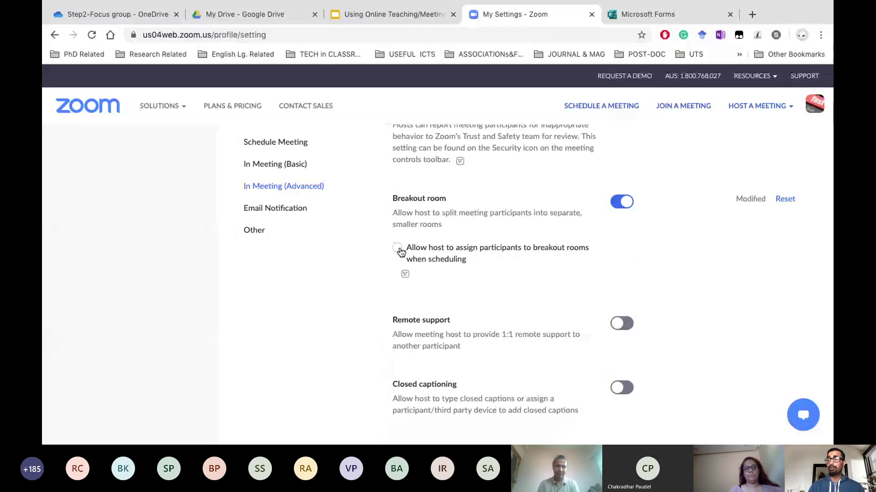
{"action": "left_click", "coordinate": [397, 248]}
{"action": "left_click", "coordinate": [413, 305]}
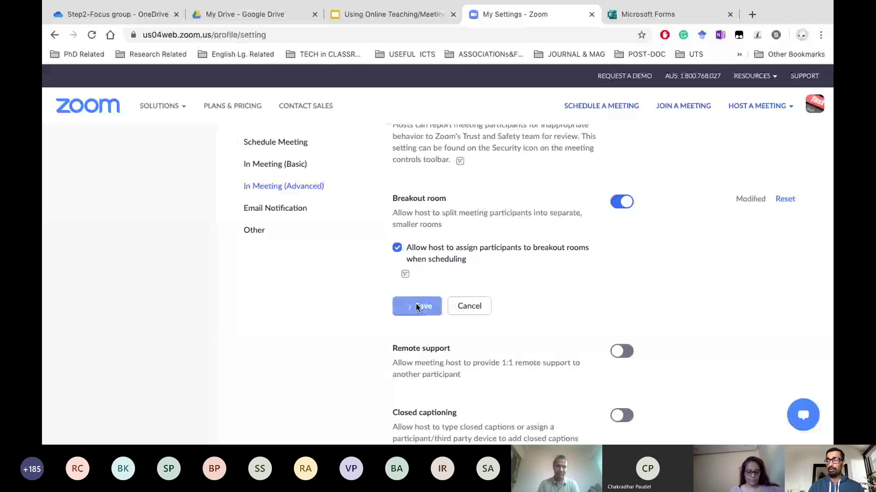
Step: Review the remaining In Meeting (Advanced) options, including closed captioning, virtual background and waiting room
{"action": "scroll", "coordinate": [561, 262], "scroll_direction": "down", "scroll_amount": 4}
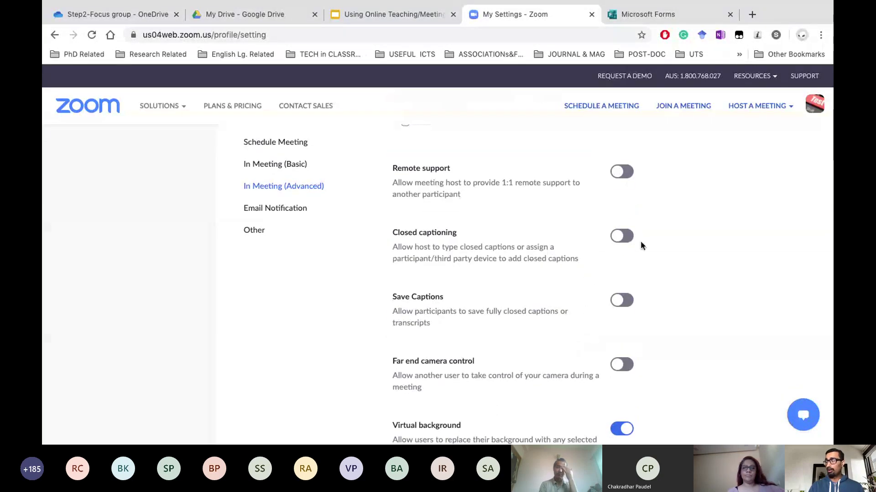
{"action": "scroll", "coordinate": [590, 274], "scroll_direction": "down", "scroll_amount": 5}
{"action": "scroll", "coordinate": [590, 274], "scroll_direction": "down", "scroll_amount": 1}
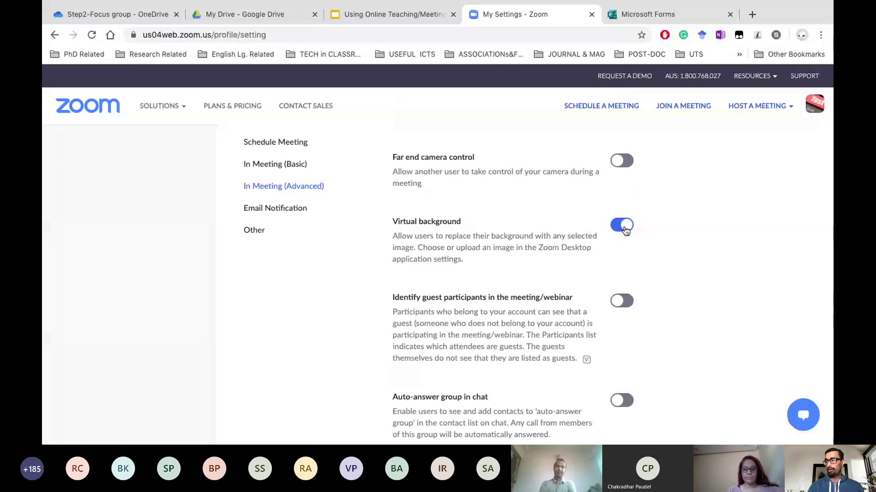
{"action": "scroll", "coordinate": [603, 277], "scroll_direction": "down", "scroll_amount": 12}
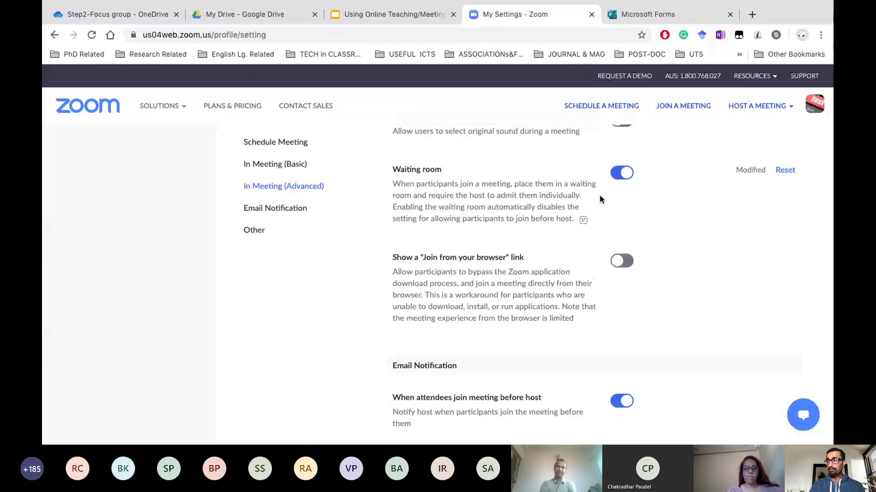
{"action": "scroll", "coordinate": [609, 193], "scroll_direction": "up", "scroll_amount": 10}
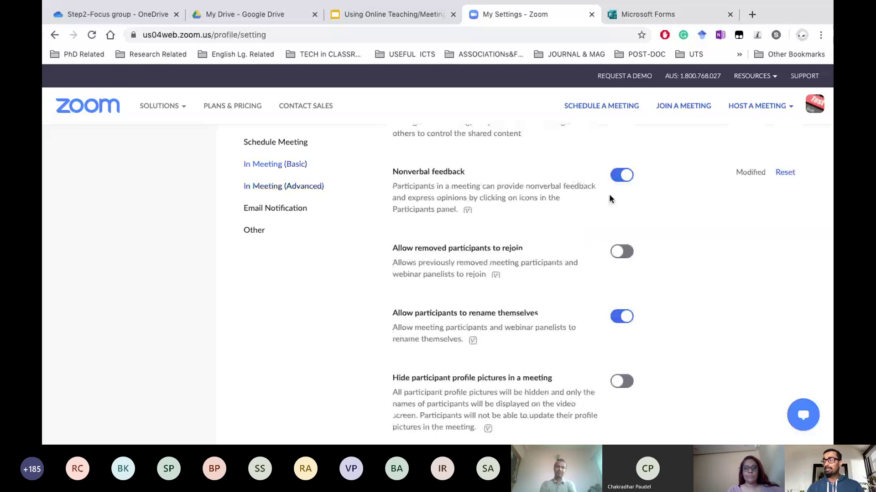
Step: Look back over the Schedule Meeting and In Meeting (Basic) settings and return to the Google Slides presentation "Using Online Teaching/Meeting Platform"
{"action": "scroll", "coordinate": [609, 195], "scroll_direction": "up", "scroll_amount": 15}
{"action": "scroll", "coordinate": [609, 195], "scroll_direction": "down", "scroll_amount": 8}
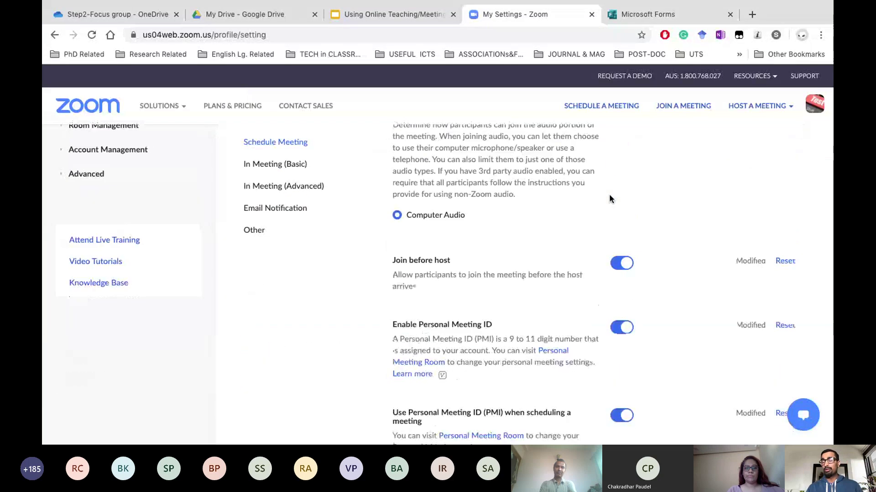
{"action": "scroll", "coordinate": [610, 197], "scroll_direction": "down", "scroll_amount": 15}
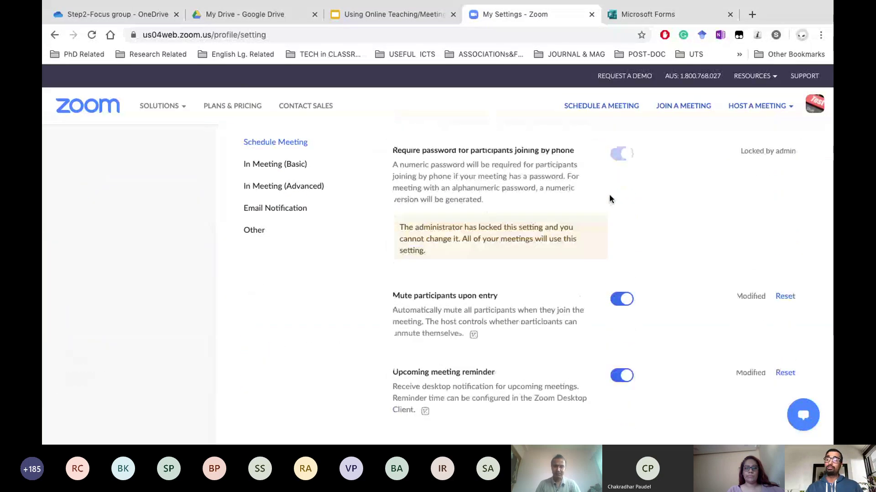
{"action": "scroll", "coordinate": [611, 199], "scroll_direction": "down", "scroll_amount": 20}
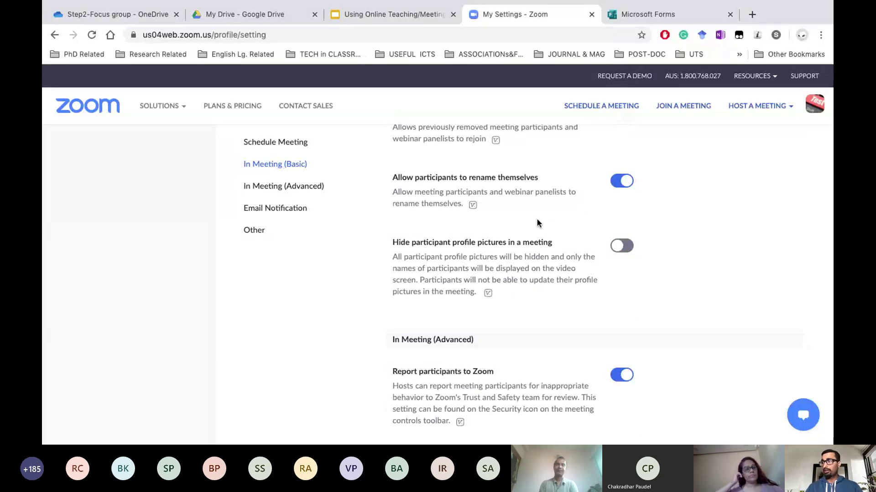
{"action": "scroll", "coordinate": [620, 188], "scroll_direction": "up", "scroll_amount": 12}
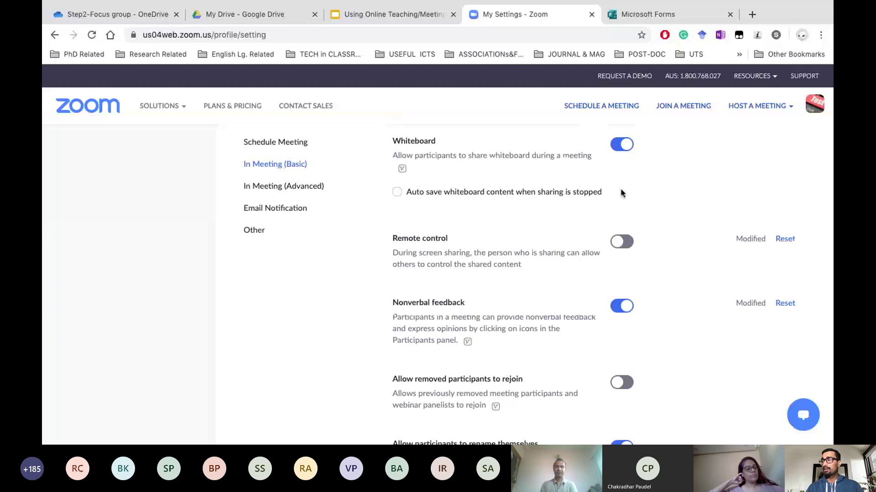
{"action": "left_click", "coordinate": [379, 15]}
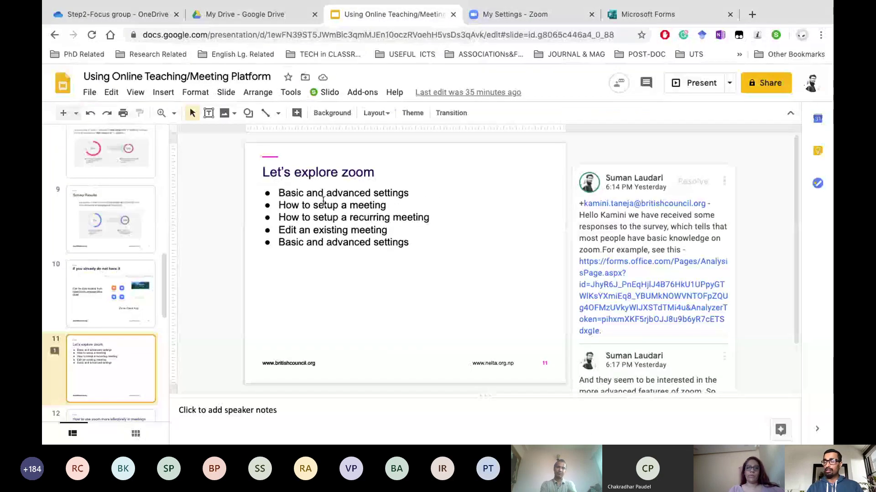
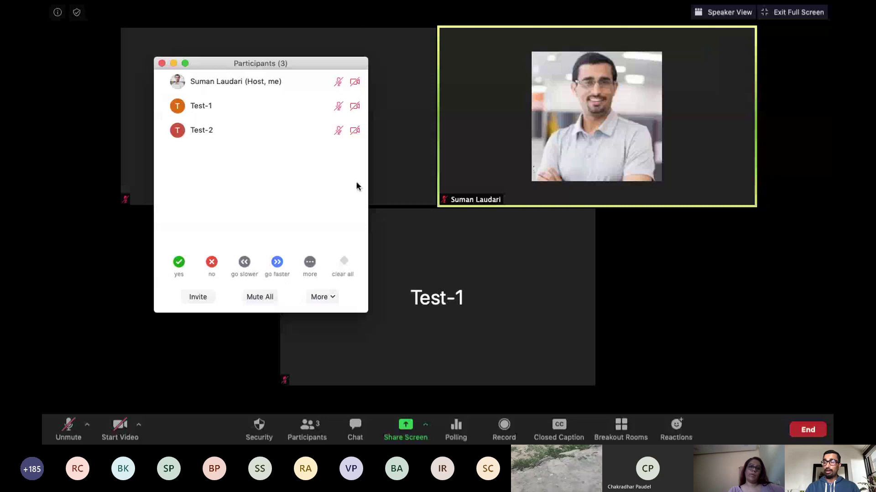
Step: Reposition the participants list in the Zoom meeting and mute participant Test-2
{"action": "mouse_move", "coordinate": [236, 101]}
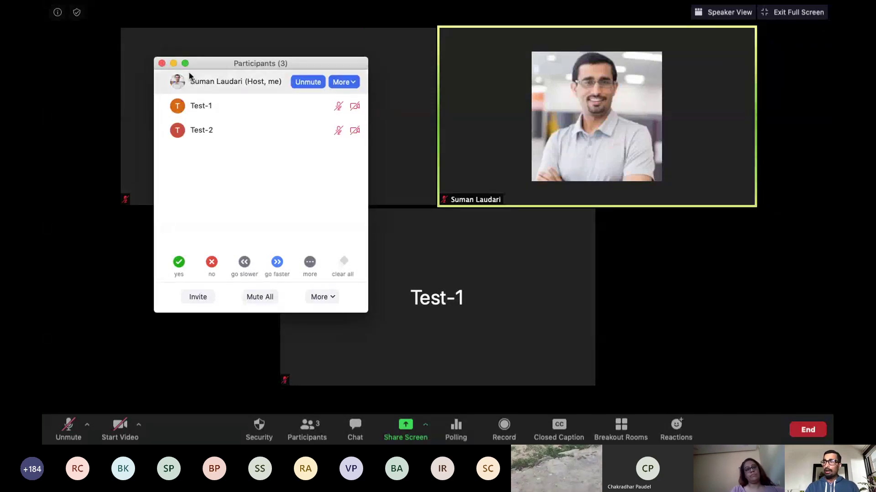
{"action": "left_click_drag", "start_coordinate": [216, 66], "coordinate": [228, 51]}
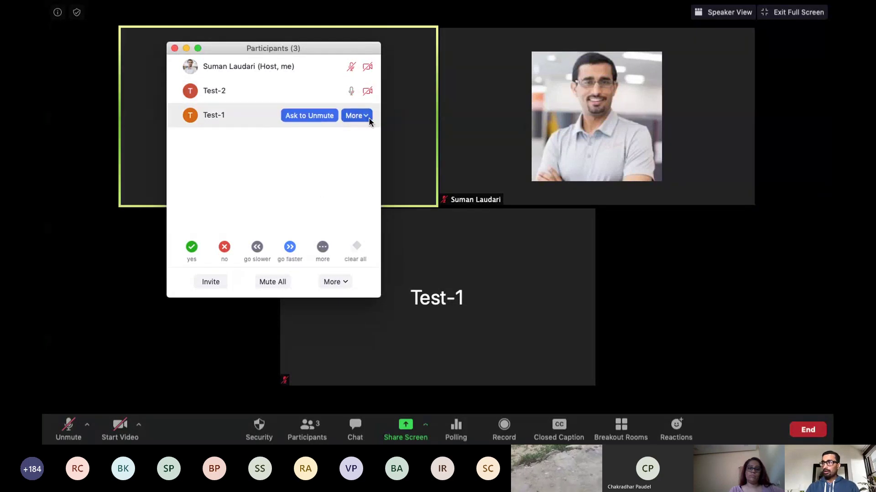
{"action": "mouse_move", "coordinate": [255, 117]}
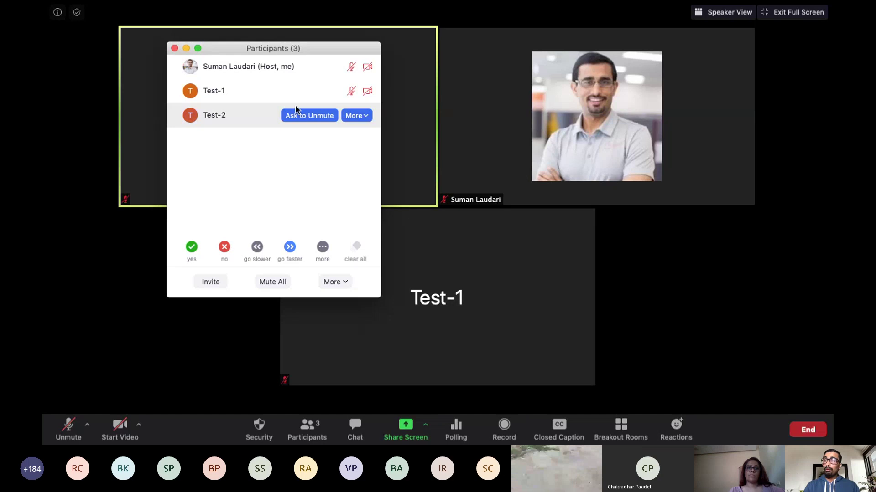
{"action": "mouse_move", "coordinate": [260, 96]}
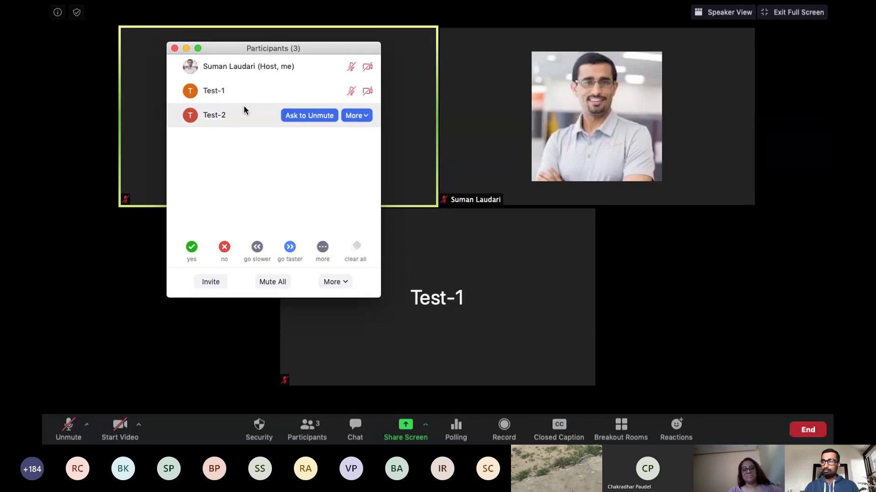
{"action": "mouse_move", "coordinate": [327, 96]}
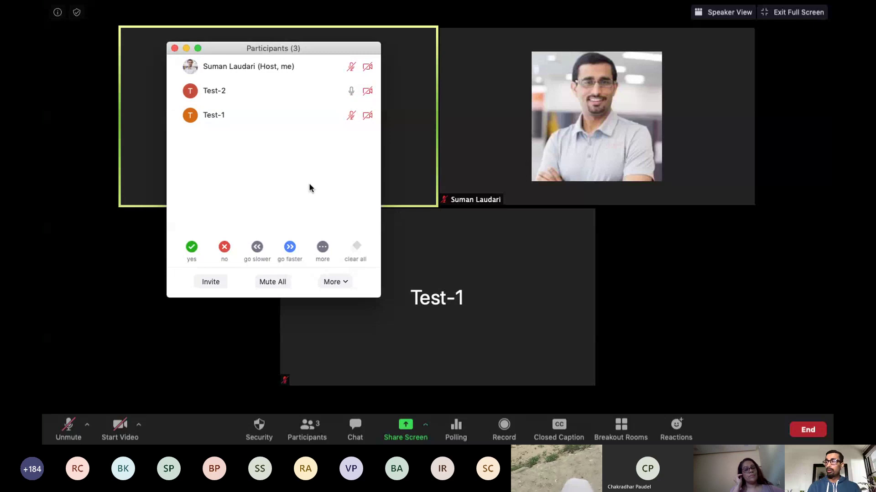
{"action": "mouse_move", "coordinate": [347, 109]}
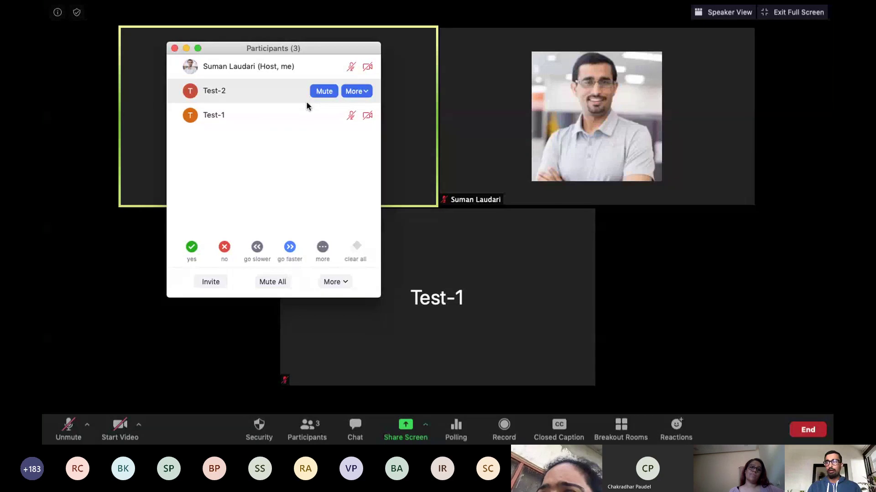
{"action": "mouse_move", "coordinate": [308, 111]}
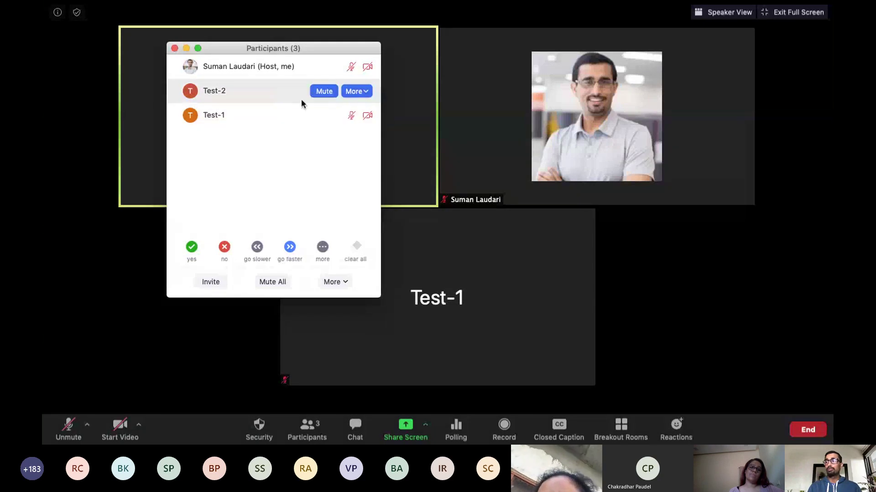
{"action": "left_click", "coordinate": [318, 93]}
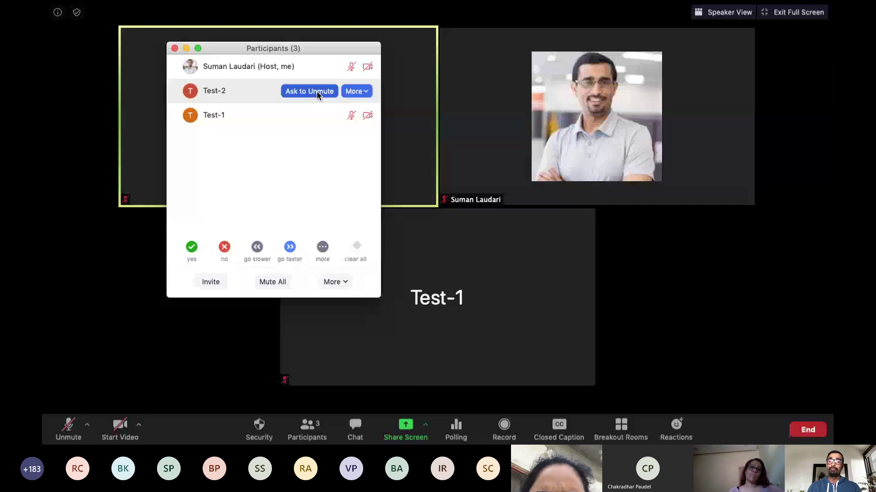
Step: Mute all current and new participants with the option for them to unmute themselves left off
{"action": "left_click", "coordinate": [273, 282]}
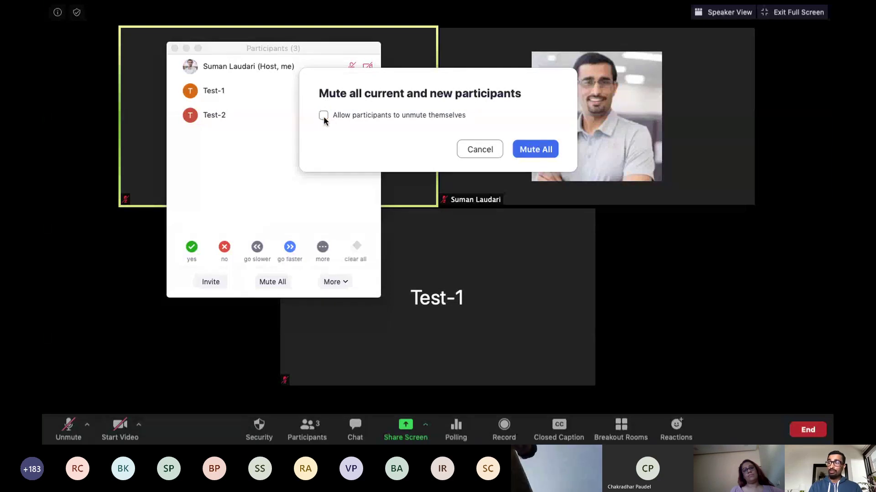
{"action": "left_click", "coordinate": [533, 150]}
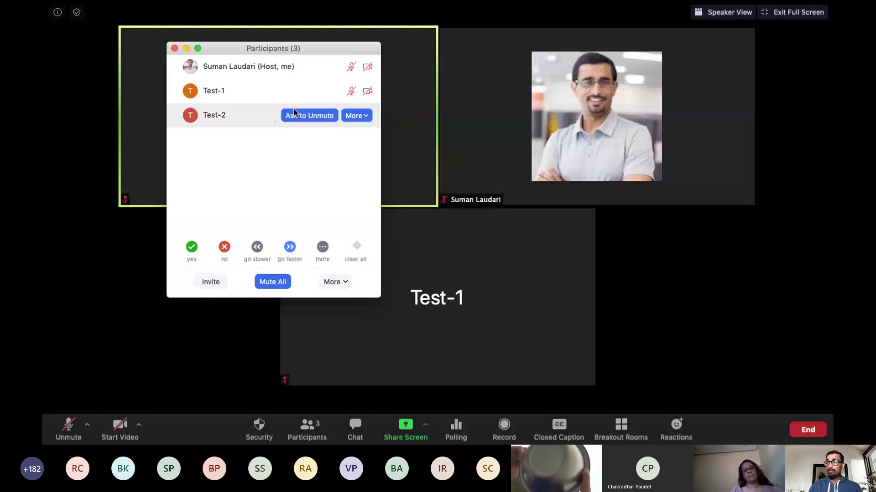
{"action": "mouse_move", "coordinate": [223, 93]}
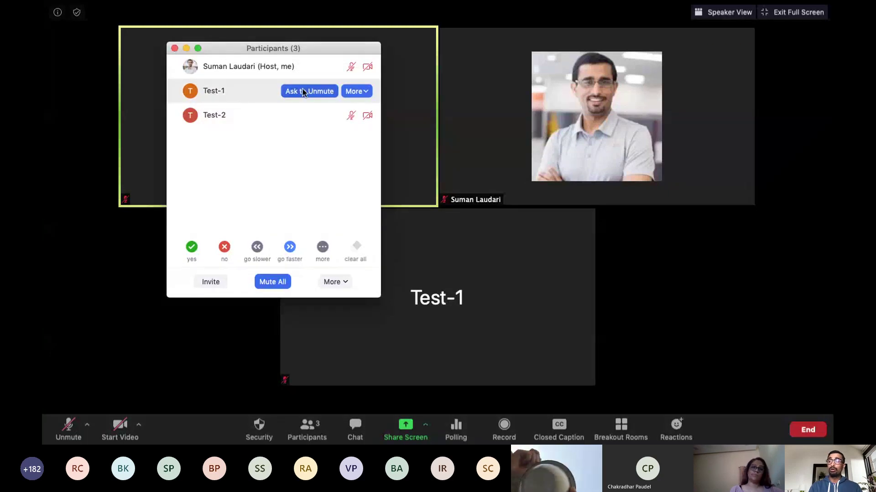
{"action": "mouse_move", "coordinate": [287, 120]}
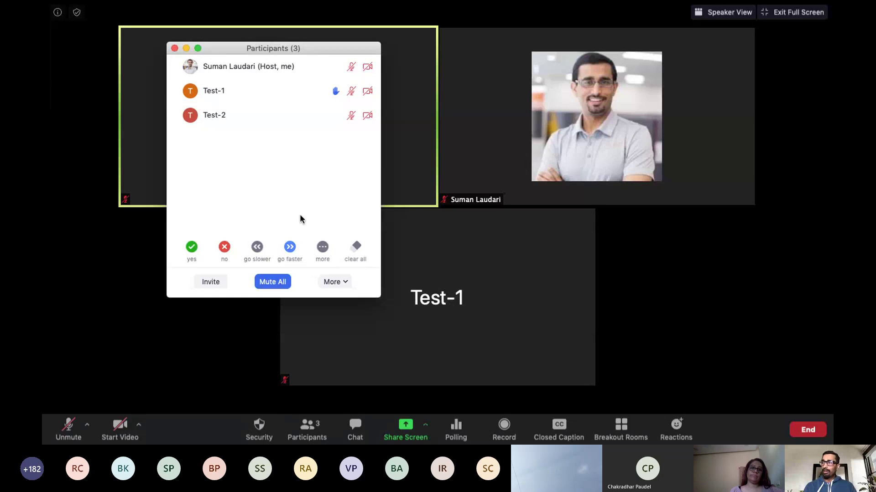
Step: Lower Test-1's raised hand and close the participants list
{"action": "mouse_move", "coordinate": [322, 117]}
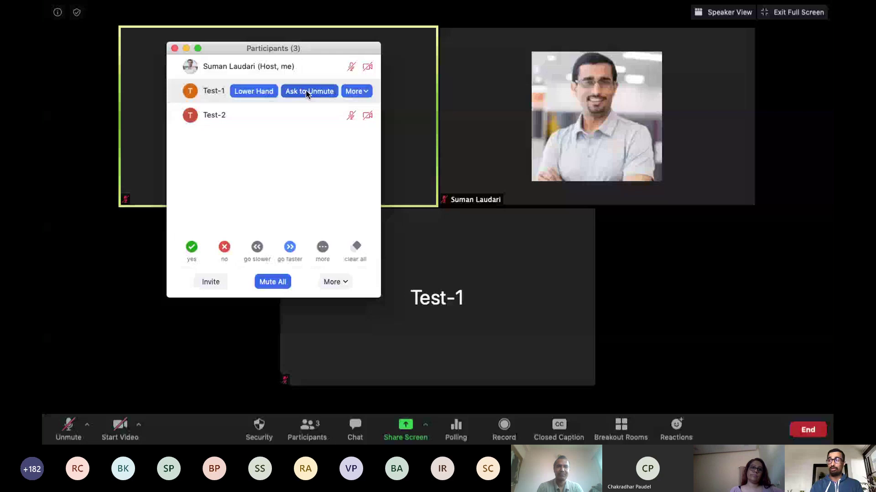
{"action": "left_click", "coordinate": [243, 92]}
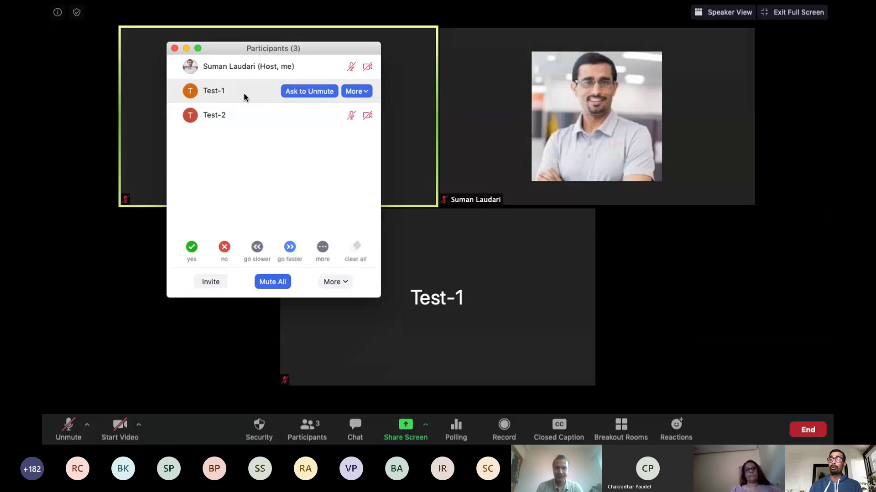
{"action": "left_click", "coordinate": [175, 48]}
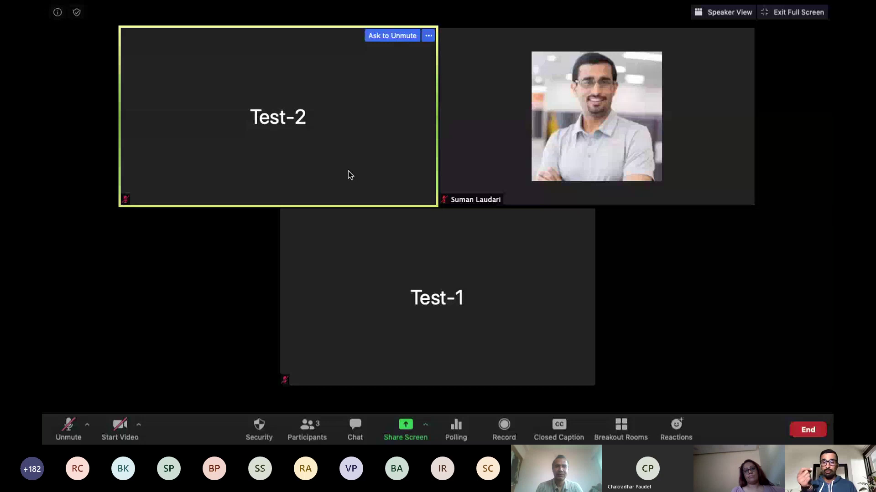
Step: Reopen the participants list, examine the host's additional options for Test-1, such as Make Co-Host, Rename and Remove, and close the list
{"action": "left_click", "coordinate": [317, 428]}
{"action": "mouse_move", "coordinate": [326, 89]}
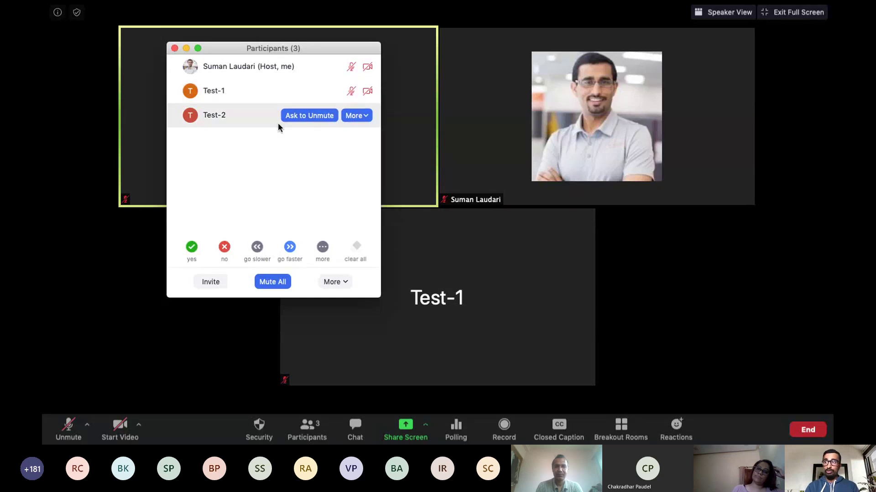
{"action": "left_click", "coordinate": [360, 93]}
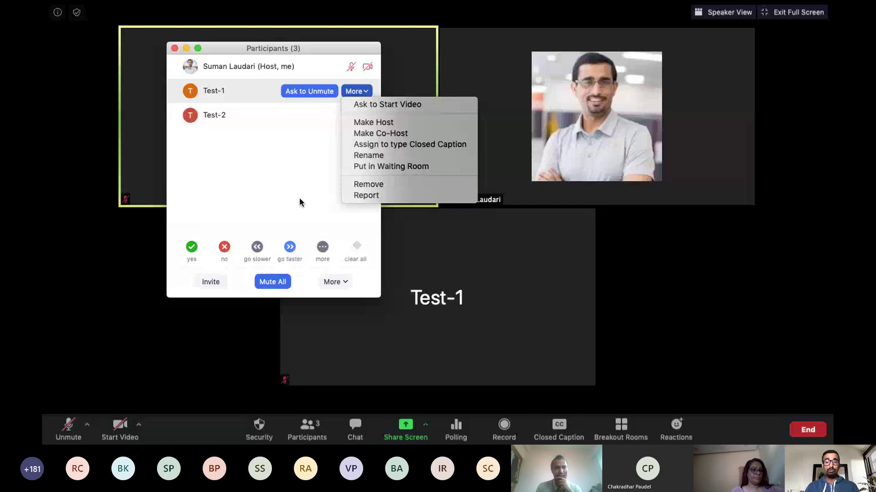
{"action": "left_click", "coordinate": [269, 189]}
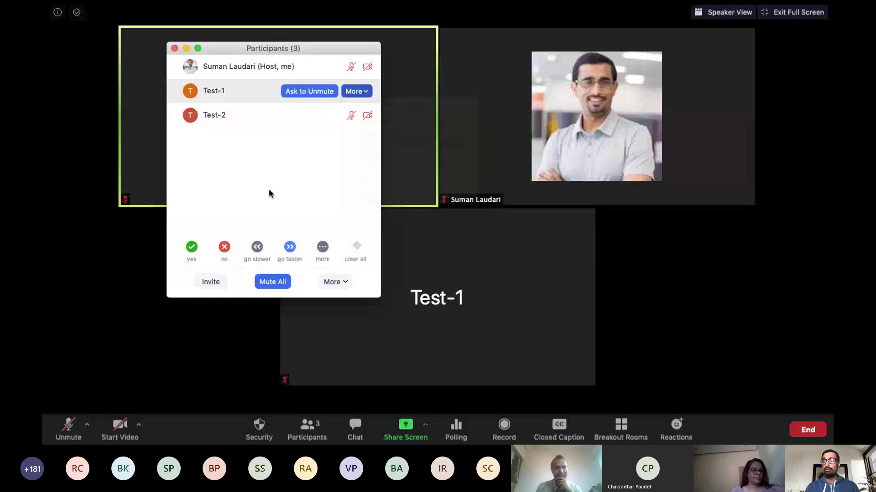
{"action": "left_click", "coordinate": [359, 90]}
{"action": "left_click", "coordinate": [358, 98]}
{"action": "left_click", "coordinate": [339, 56]}
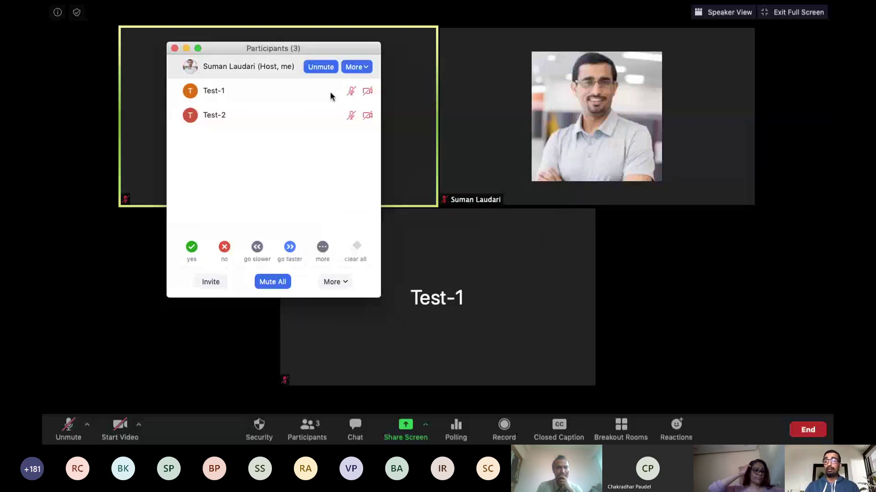
{"action": "left_click", "coordinate": [357, 92]}
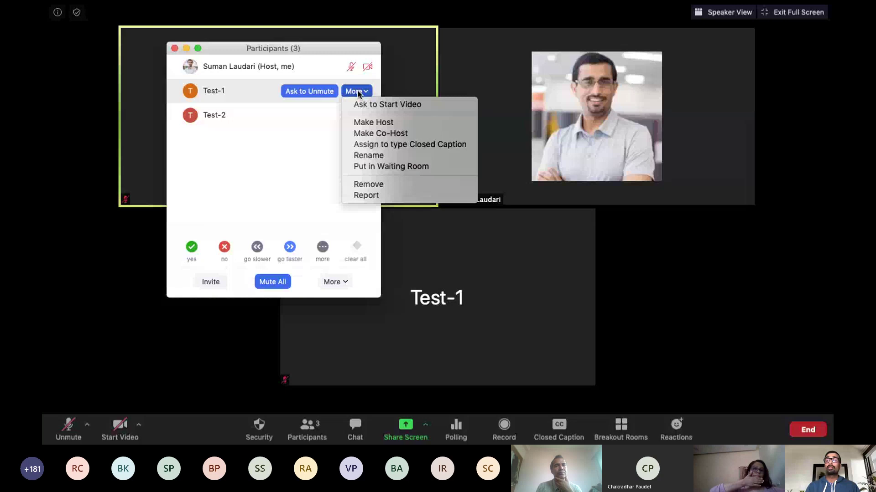
{"action": "left_click", "coordinate": [266, 202]}
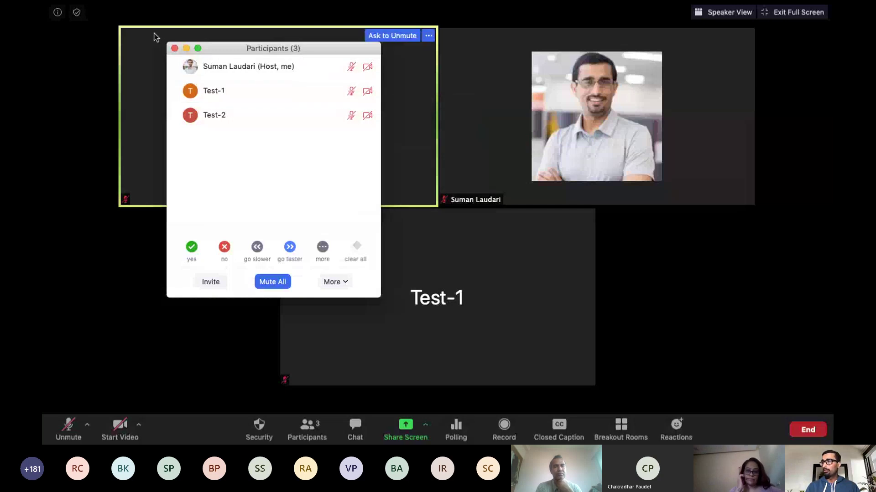
{"action": "left_click", "coordinate": [174, 48]}
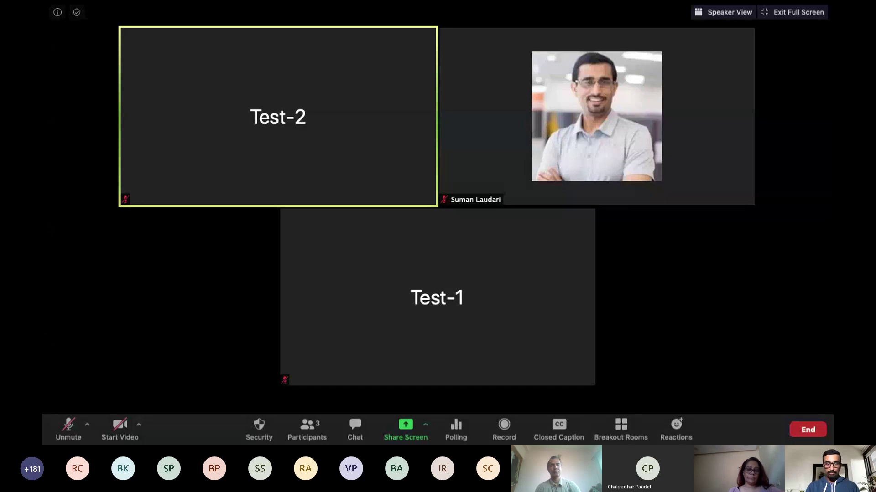
Step: Examine the account options in the Zoom home window, including Check for Updates and Settings, and minimize the window
{"action": "left_click_drag", "start_coordinate": [689, 35], "coordinate": [534, 33]}
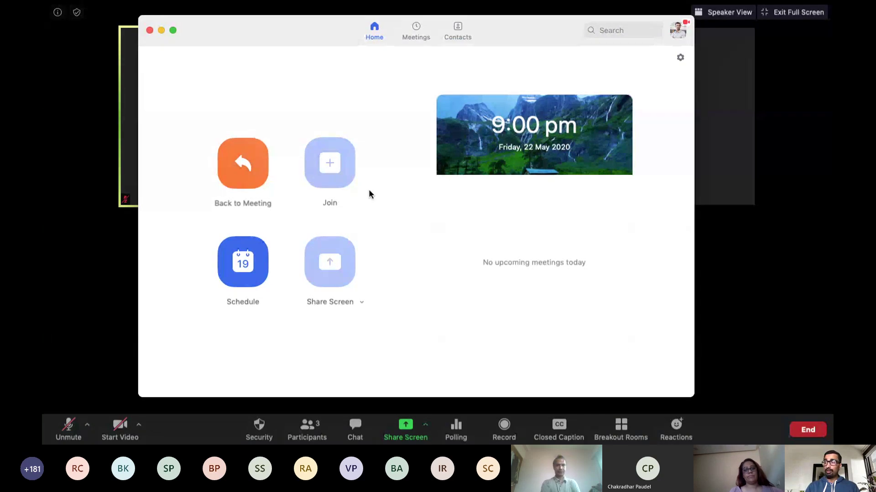
{"action": "left_click", "coordinate": [679, 34]}
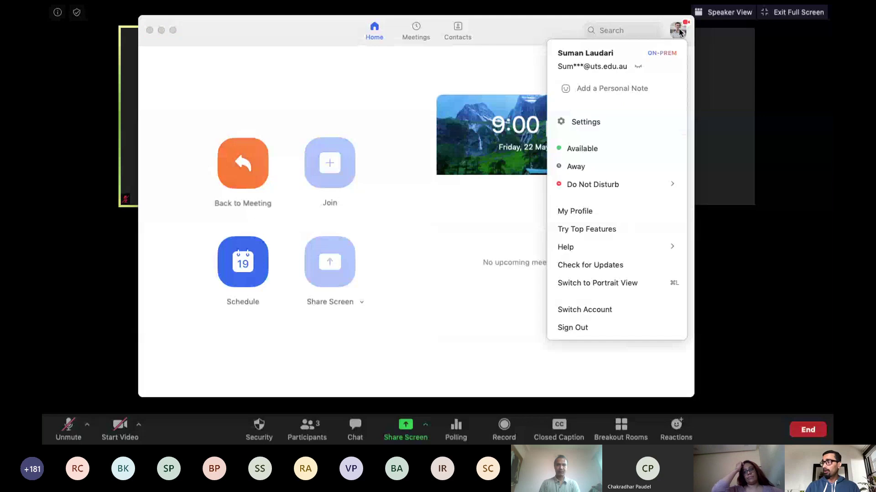
{"action": "left_click", "coordinate": [609, 265]}
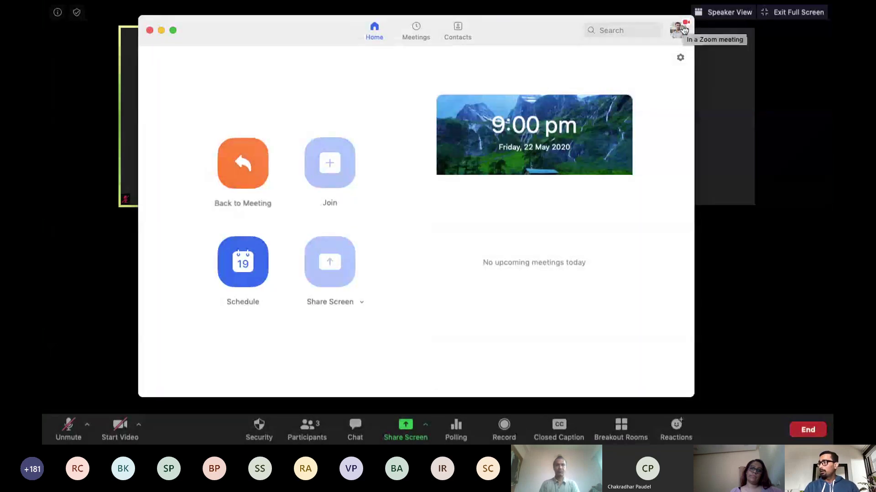
{"action": "left_click", "coordinate": [677, 30]}
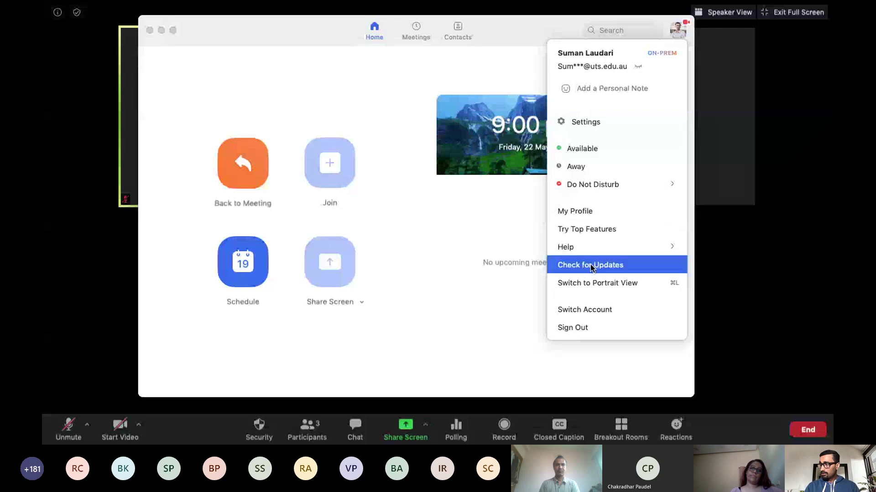
{"action": "left_click", "coordinate": [607, 286]}
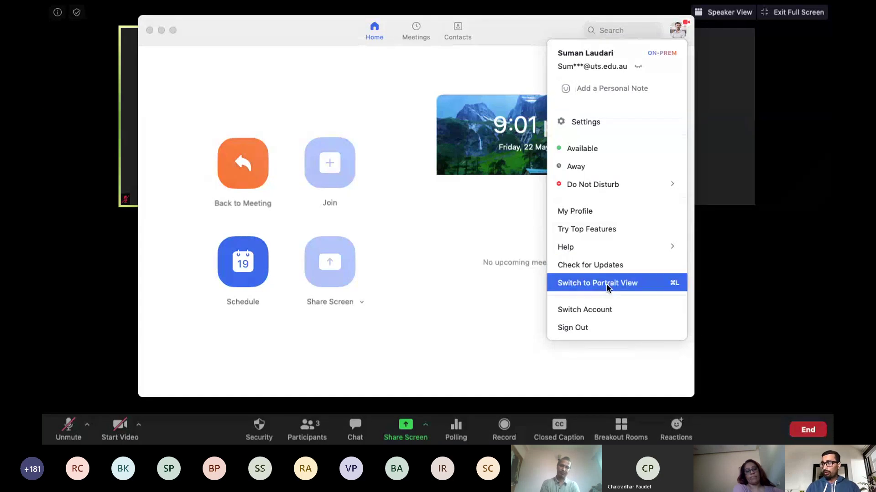
{"action": "left_click", "coordinate": [584, 123]}
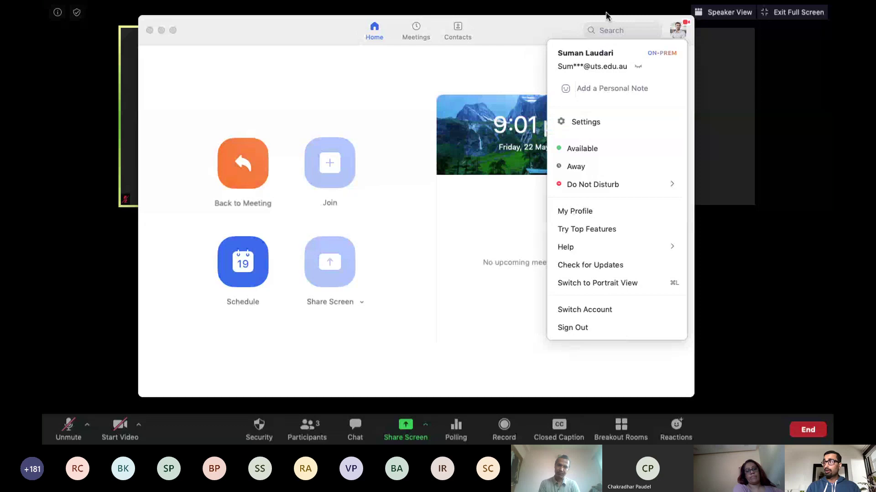
{"action": "left_click", "coordinate": [161, 30]}
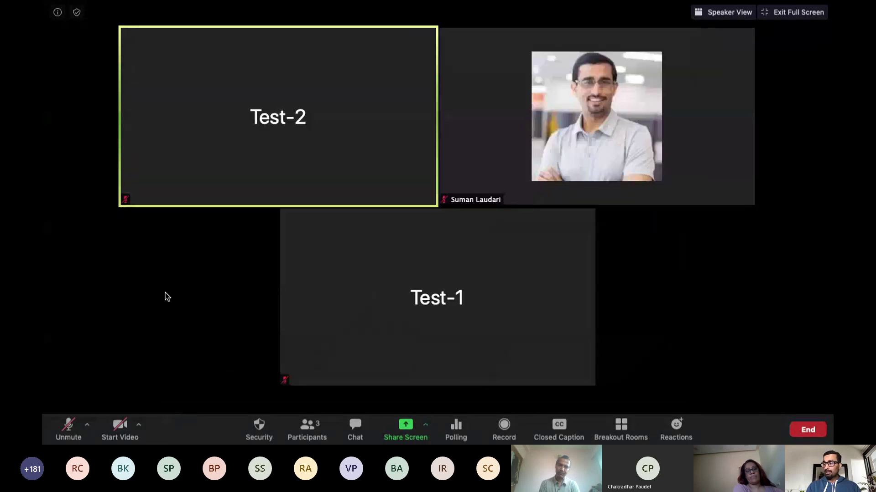
Step: Reopen the participants list, move it clear of Test-1's tile, and examine its meeting-wide options such as Mute Participants upon Entry and Lock Meeting
{"action": "left_click", "coordinate": [307, 429]}
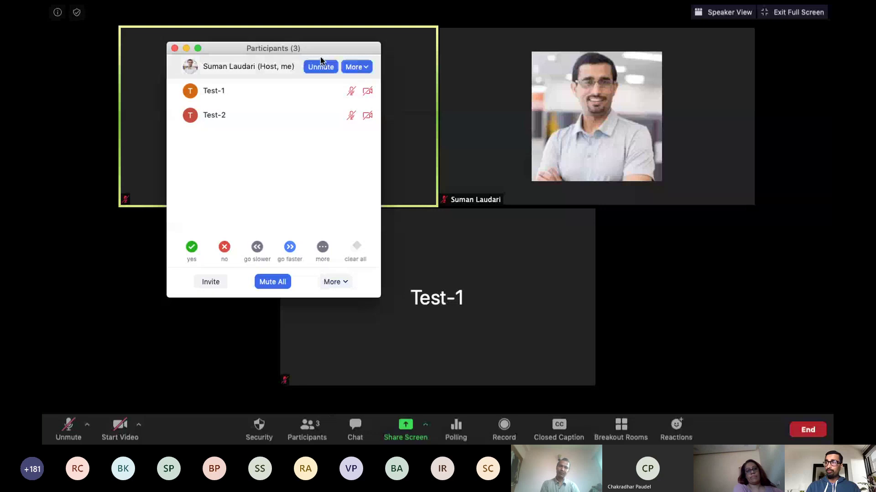
{"action": "left_click_drag", "start_coordinate": [311, 45], "coordinate": [284, 4]}
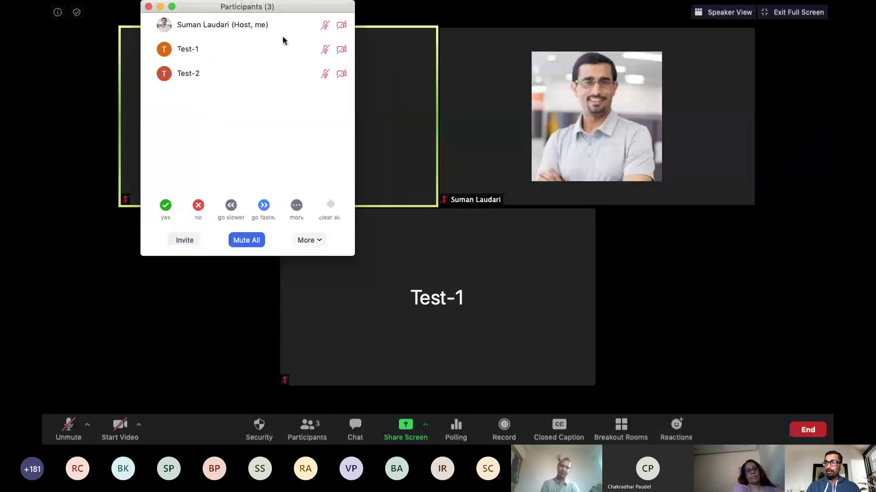
{"action": "left_click", "coordinate": [309, 241]}
{"action": "left_click", "coordinate": [278, 244]}
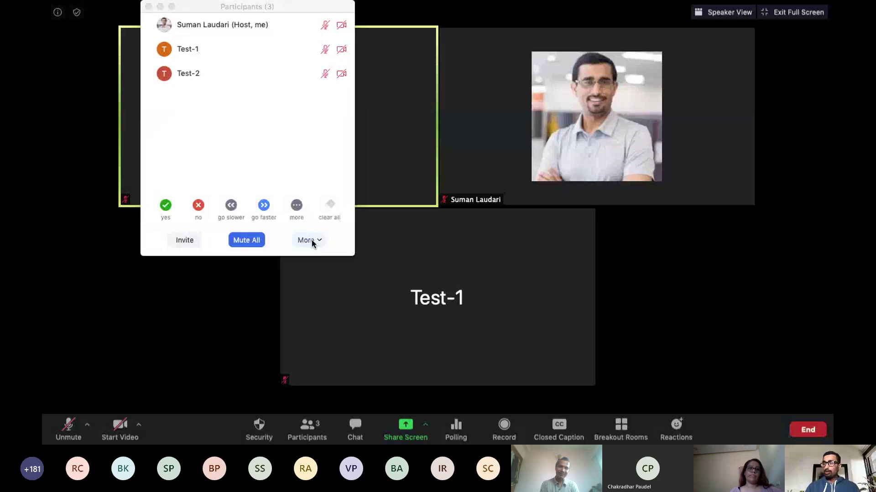
{"action": "left_click", "coordinate": [311, 240]}
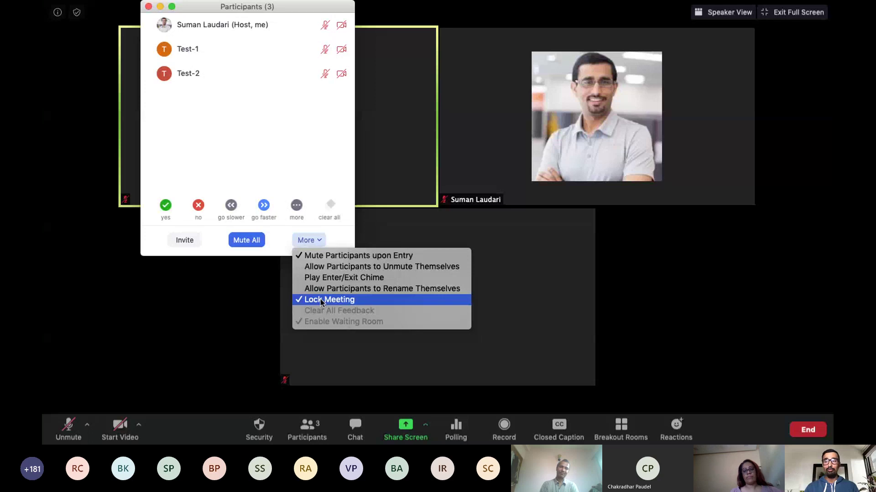
{"action": "left_click", "coordinate": [225, 436]}
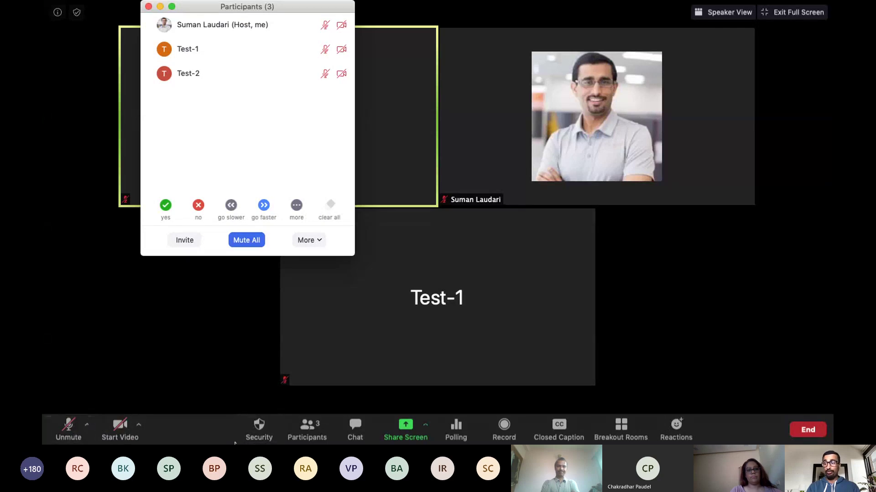
Step: Unlock the meeting through the host's security options, and lock it again
{"action": "left_click", "coordinate": [266, 432]}
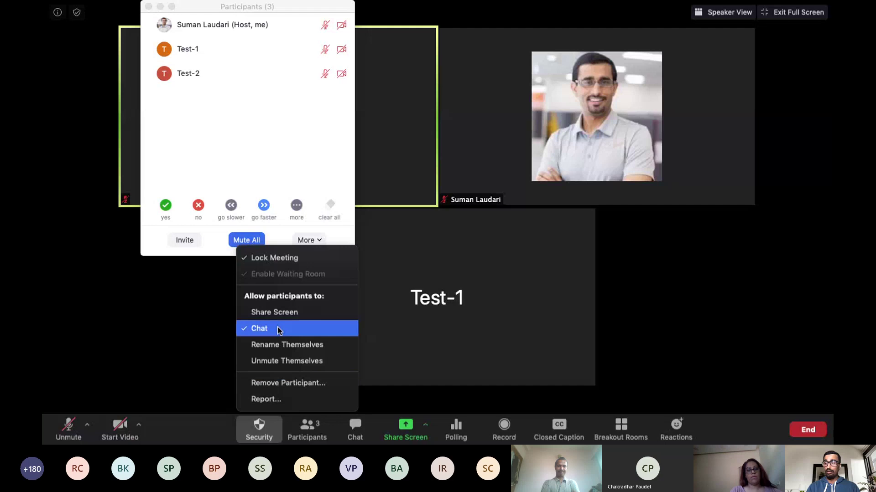
{"action": "left_click", "coordinate": [276, 258]}
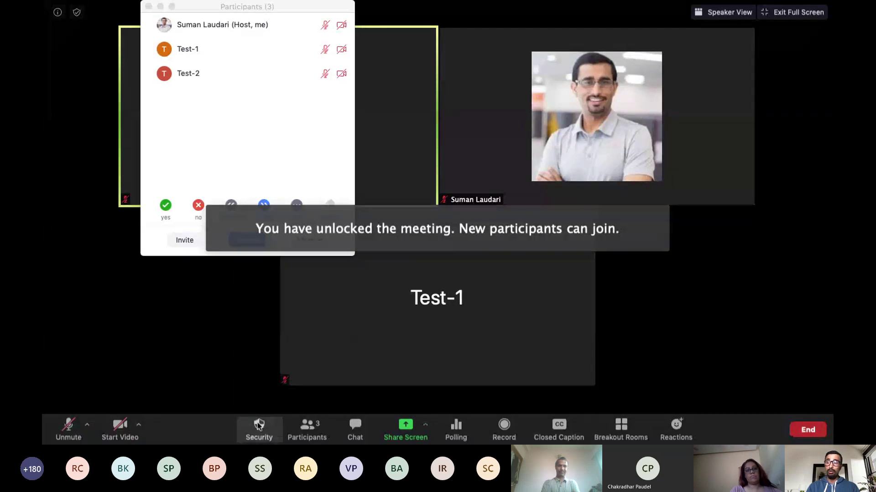
{"action": "left_click", "coordinate": [259, 428]}
{"action": "left_click", "coordinate": [267, 259]}
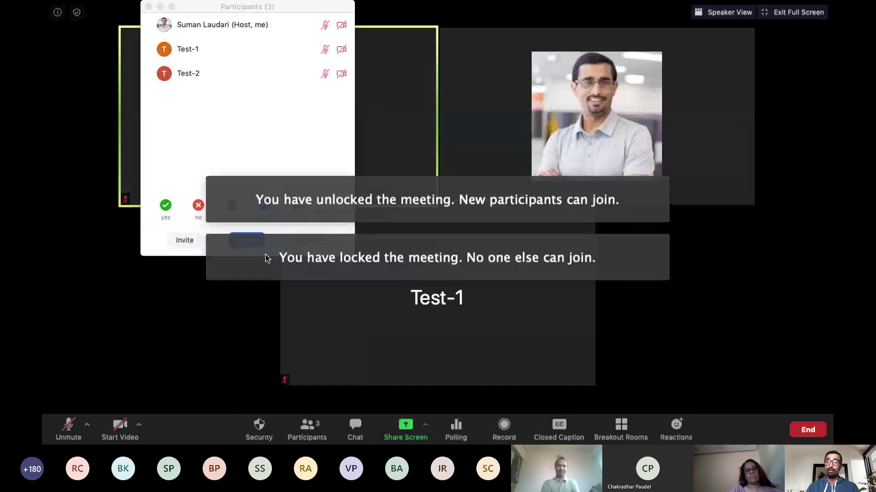